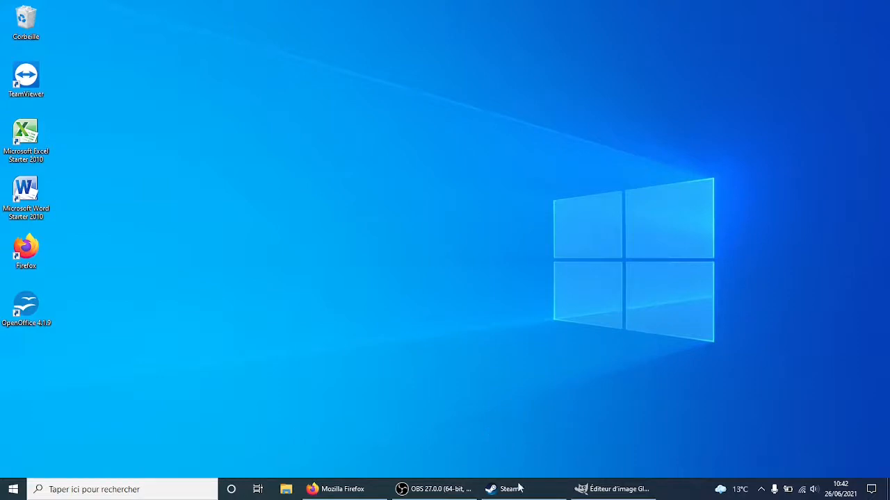
Step: Switch to Steam and browse Brawlhalla's local files from its properties, closing the properties window once the game folder is open
{"action": "mouse_move", "coordinate": [520, 487]}
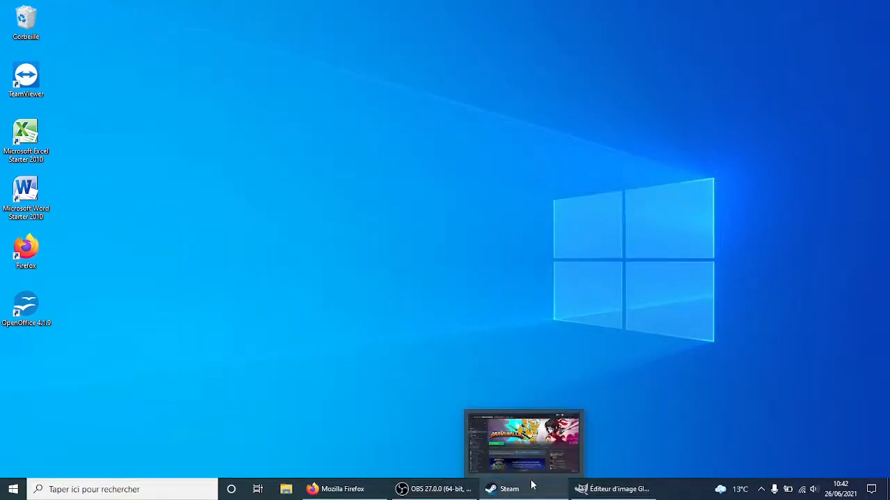
{"action": "left_click", "coordinate": [535, 492]}
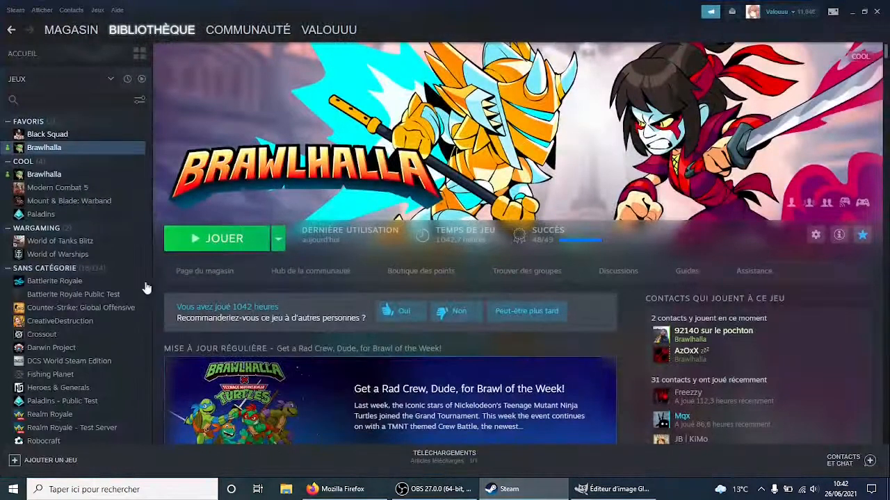
{"action": "right_click", "coordinate": [102, 154]}
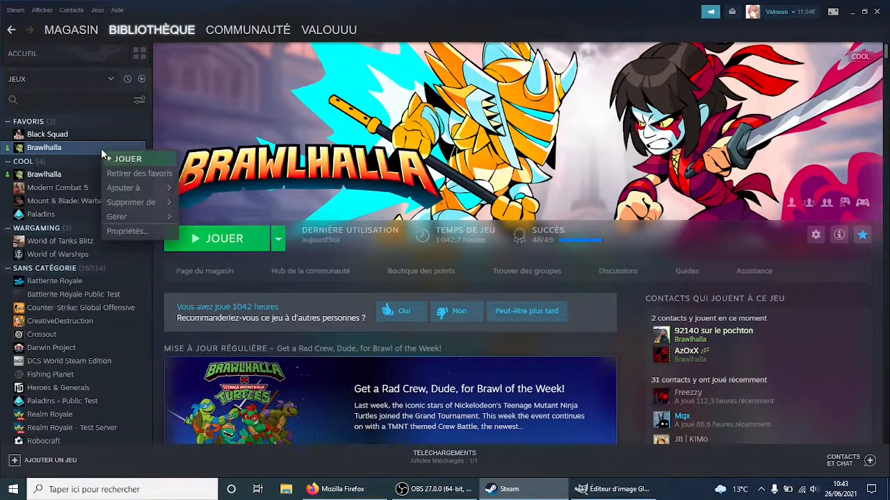
{"action": "left_click", "coordinate": [126, 230]}
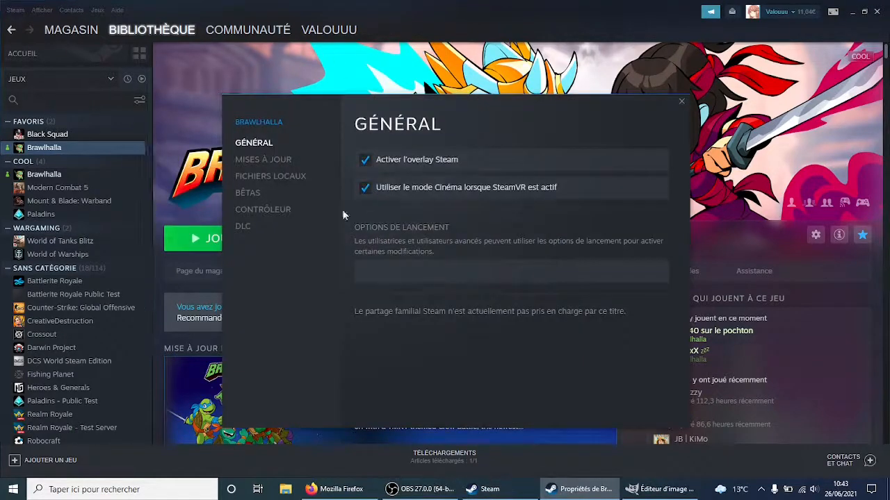
{"action": "left_click", "coordinate": [289, 178]}
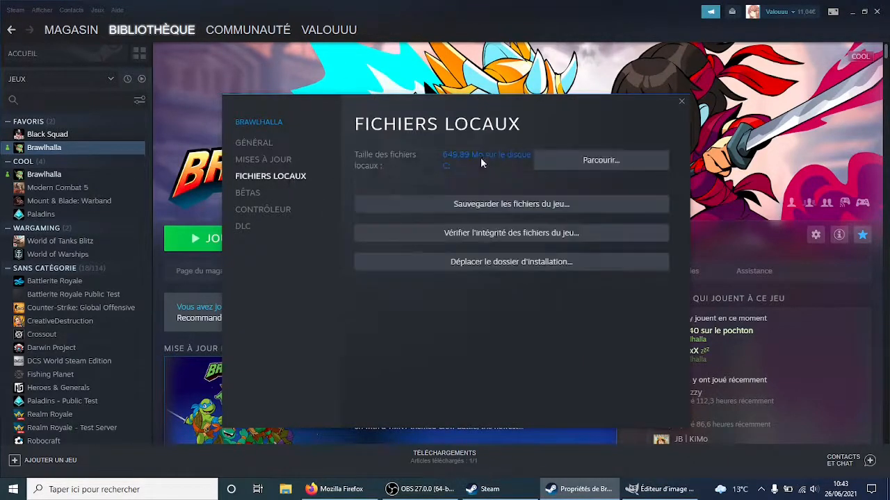
{"action": "left_click", "coordinate": [552, 166]}
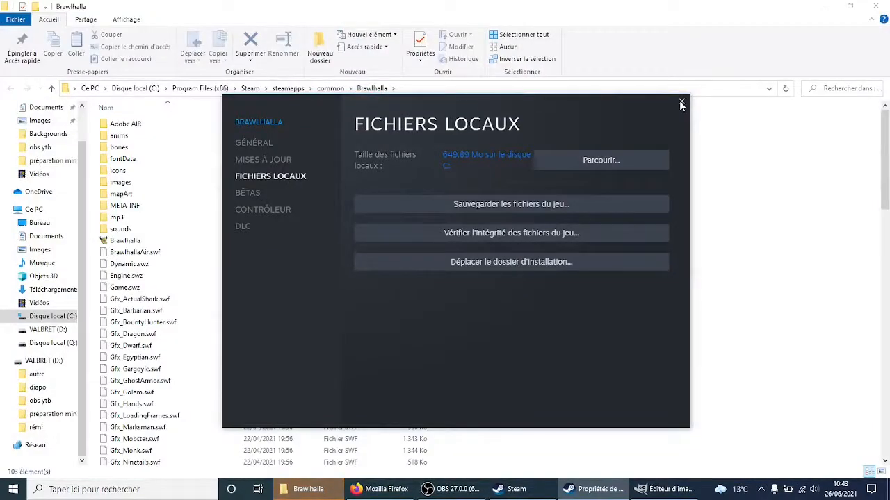
{"action": "left_click", "coordinate": [680, 101]}
{"action": "left_click", "coordinate": [346, 490]}
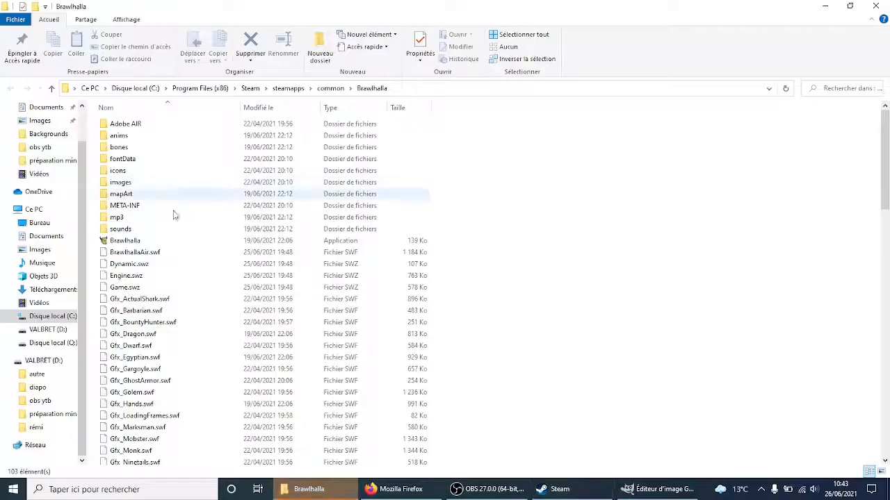
Step: Open the mapArt folder inside the Brawlhalla game folder
{"action": "scroll", "coordinate": [466, 181], "scroll_direction": "down", "scroll_amount": 15}
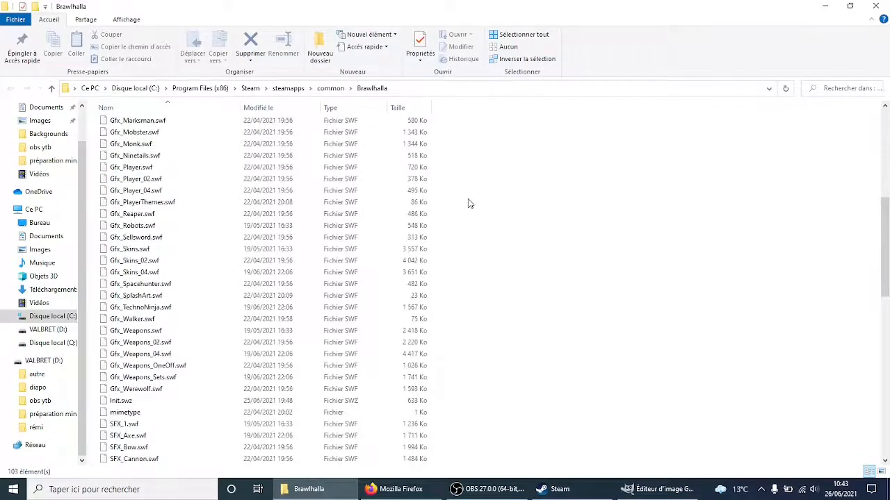
{"action": "scroll", "coordinate": [468, 203], "scroll_direction": "up", "scroll_amount": 15}
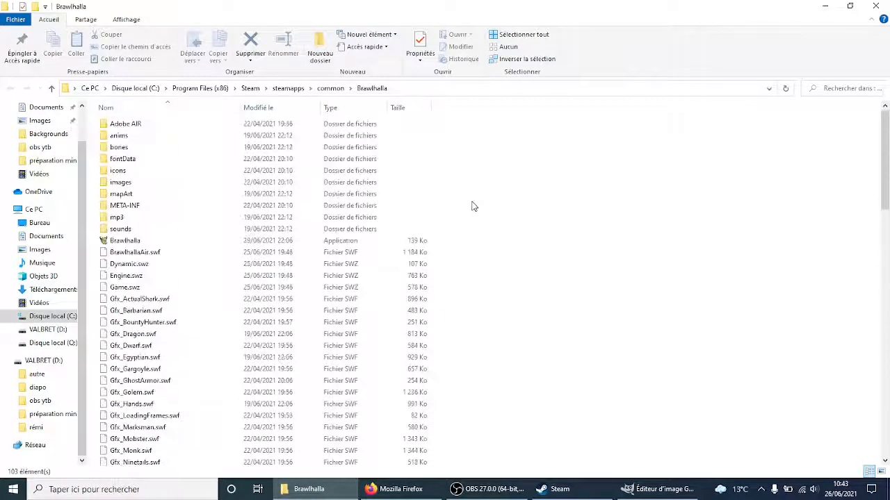
{"action": "double_click", "coordinate": [143, 195]}
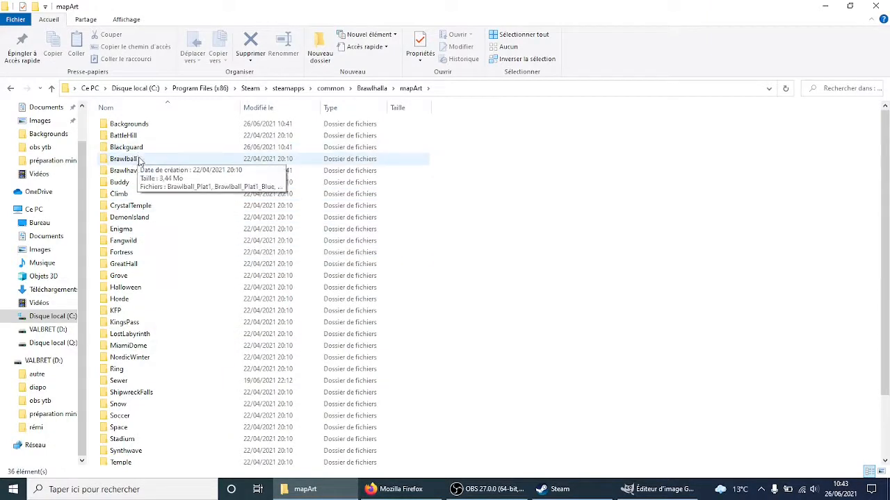
Step: Examine the platform images in the CrystalTemple and Brawlball folders, returning to the mapArt folder
{"action": "double_click", "coordinate": [169, 209]}
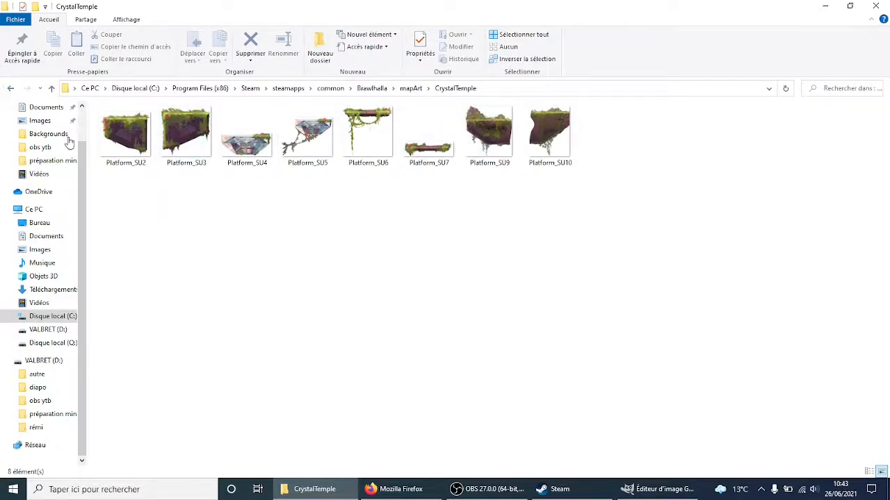
{"action": "left_click", "coordinate": [10, 88]}
{"action": "double_click", "coordinate": [135, 162]}
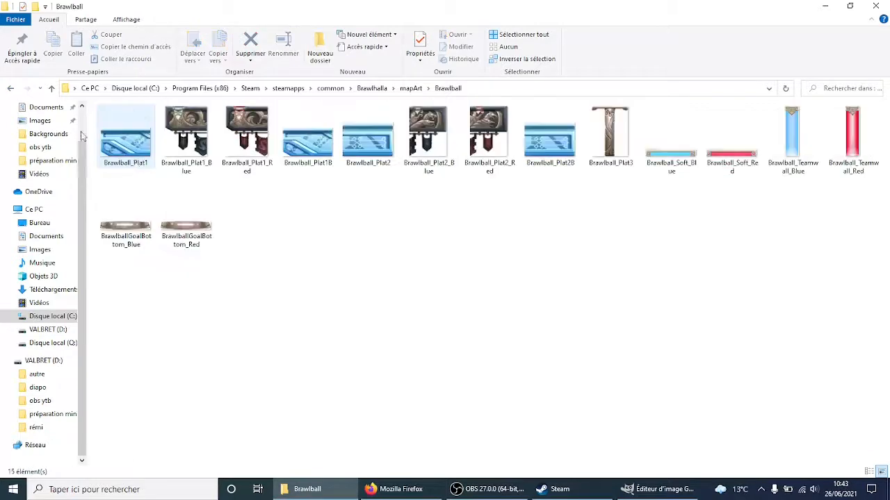
{"action": "left_click", "coordinate": [10, 88]}
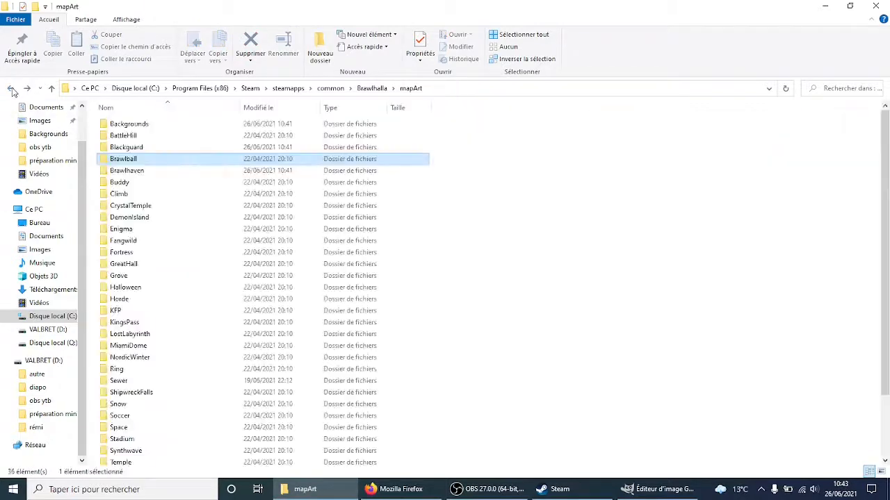
Step: Open the Backgrounds folder and select the BG_Space image
{"action": "double_click", "coordinate": [141, 125]}
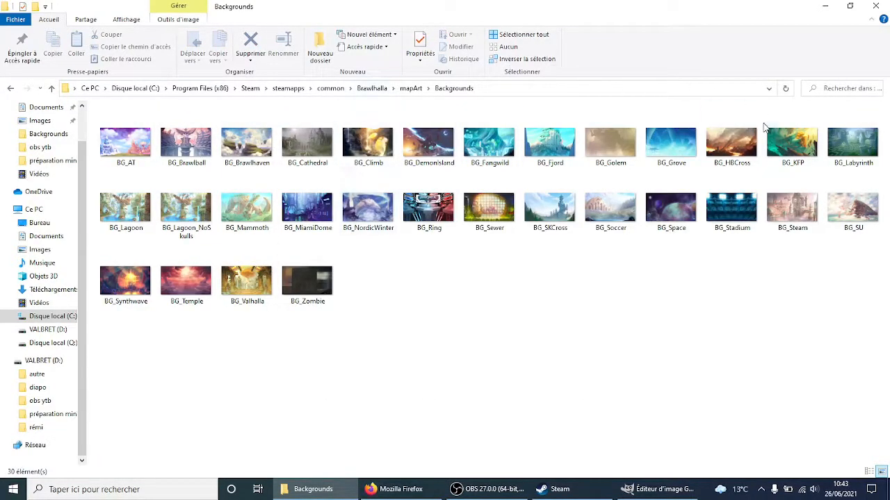
{"action": "left_click", "coordinate": [675, 202]}
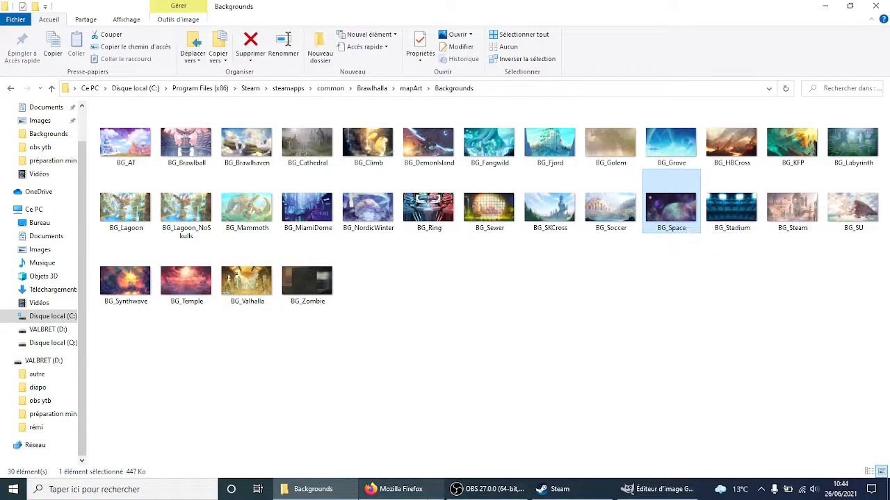
Step: Switch to Firefox and examine the first moon wallpaper in the "fond d écran lune 2048x1152" image results, including its source page
{"action": "left_click", "coordinate": [409, 492]}
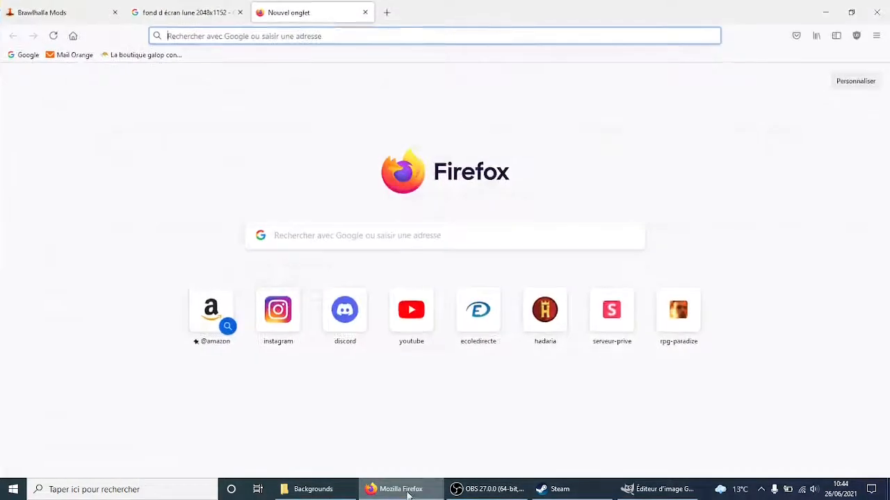
{"action": "left_click", "coordinate": [204, 7]}
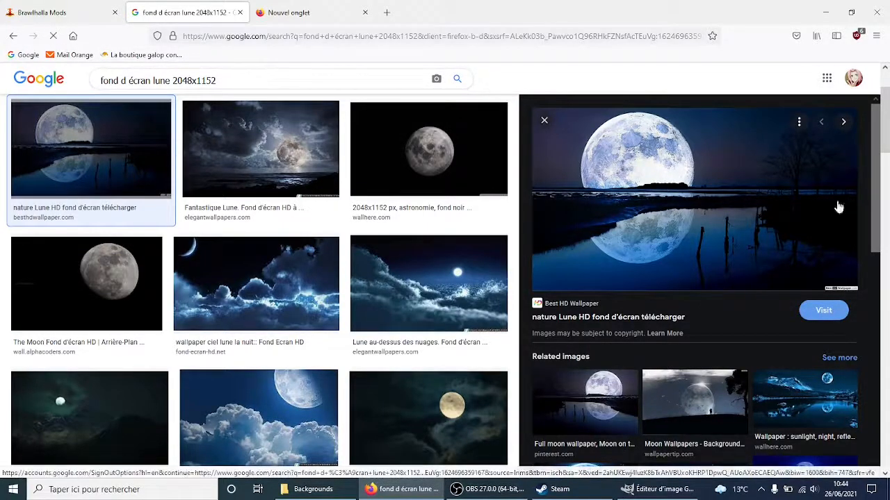
{"action": "scroll", "coordinate": [839, 208], "scroll_direction": "down", "scroll_amount": 5}
{"action": "scroll", "coordinate": [653, 345], "scroll_direction": "up", "scroll_amount": 5}
{"action": "scroll", "coordinate": [672, 356], "scroll_direction": "up", "scroll_amount": 2}
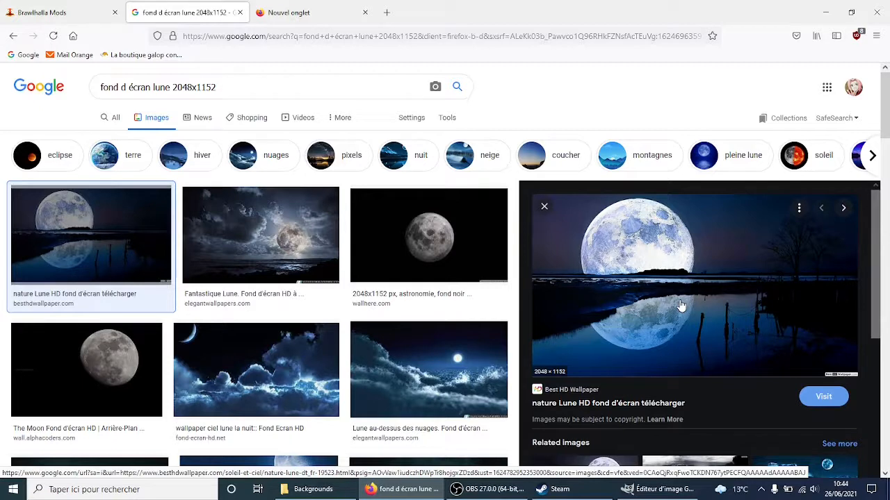
{"action": "left_click", "coordinate": [734, 290]}
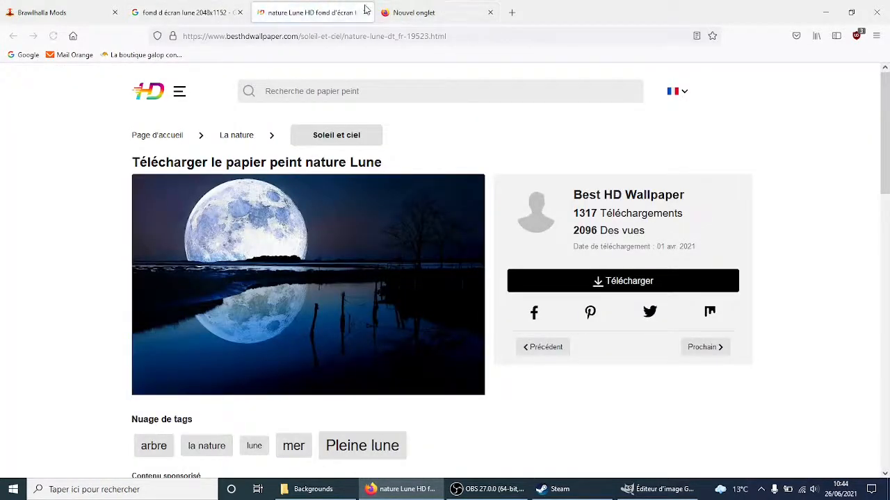
{"action": "left_click", "coordinate": [365, 13]}
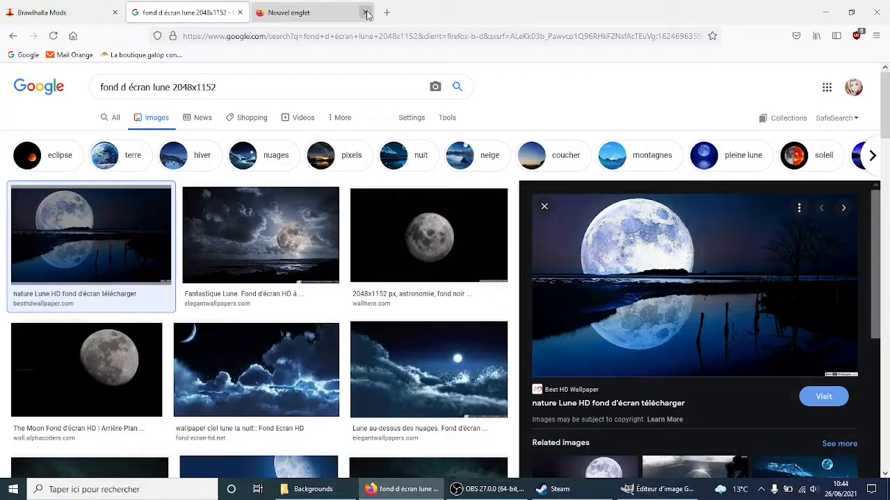
Step: Copy the previewed moon wallpaper from the image results and paste it into Brawlhalla's Backgrounds folder in File Explorer
{"action": "right_click", "coordinate": [604, 298]}
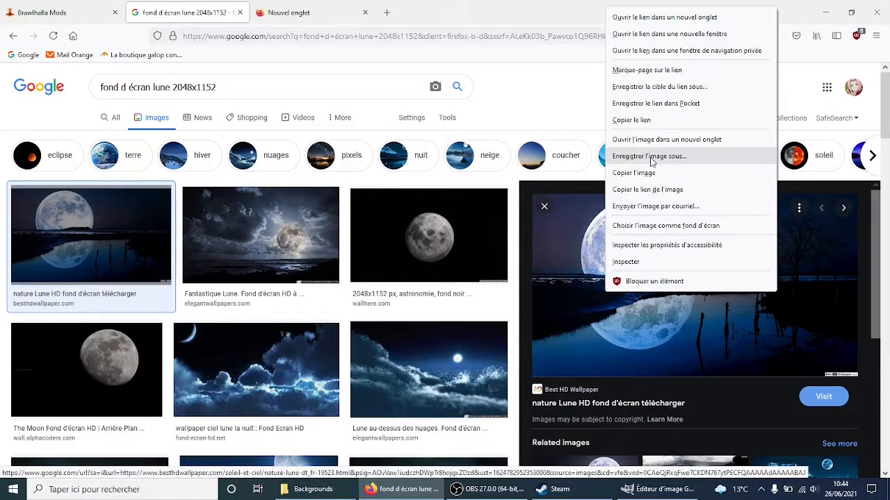
{"action": "left_click", "coordinate": [634, 174]}
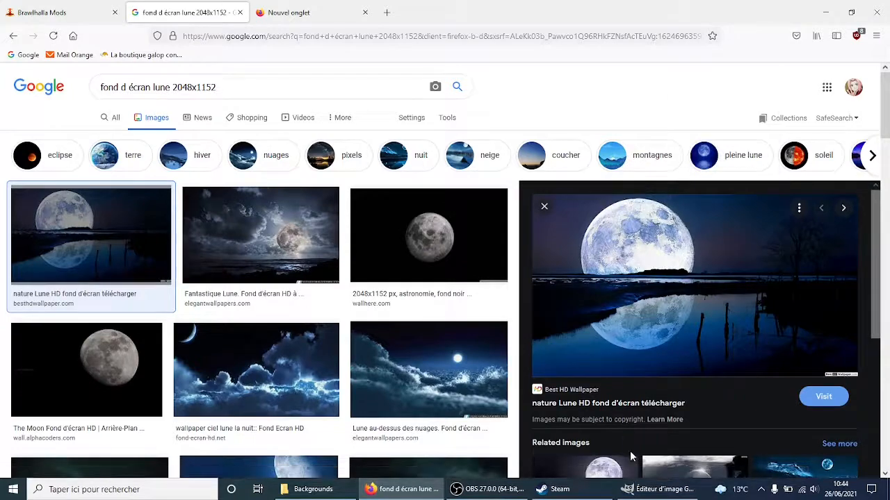
{"action": "left_click", "coordinate": [321, 498]}
{"action": "right_click", "coordinate": [472, 285]}
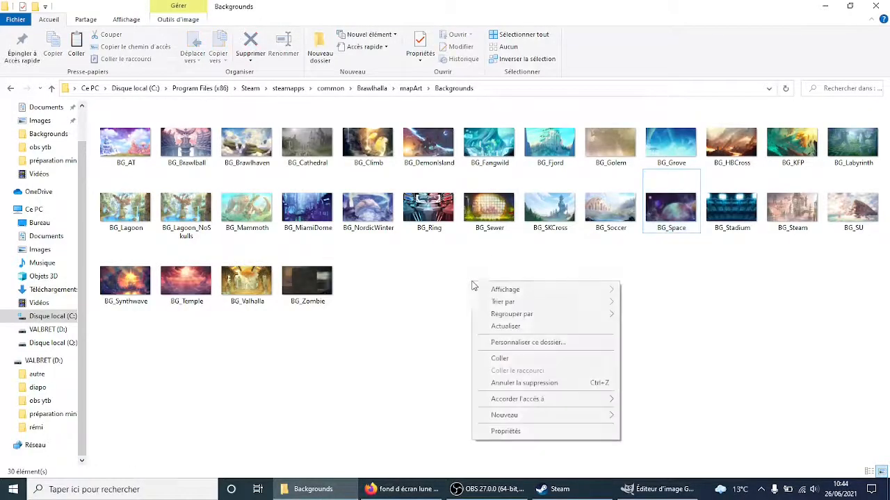
{"action": "left_click", "coordinate": [498, 359]}
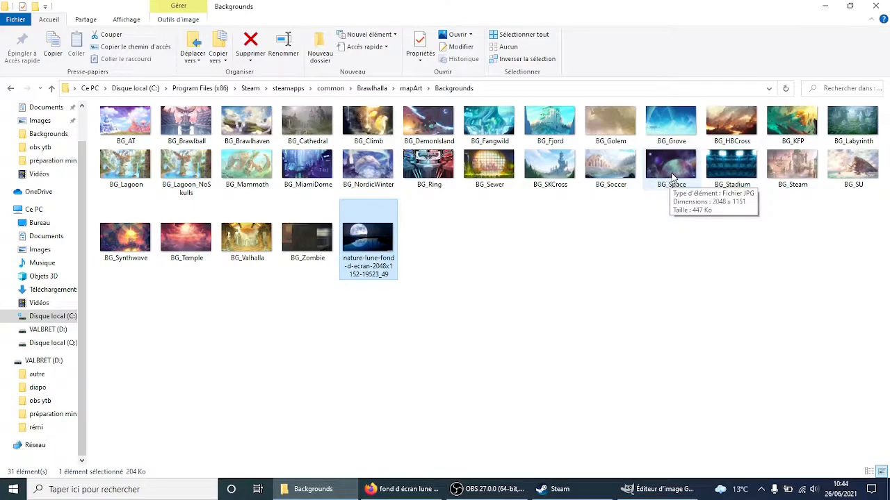
Step: Rename the pasted moon image as BG_Space, accepting the suggested numbered name BG_Space (2)
{"action": "right_click", "coordinate": [395, 271]}
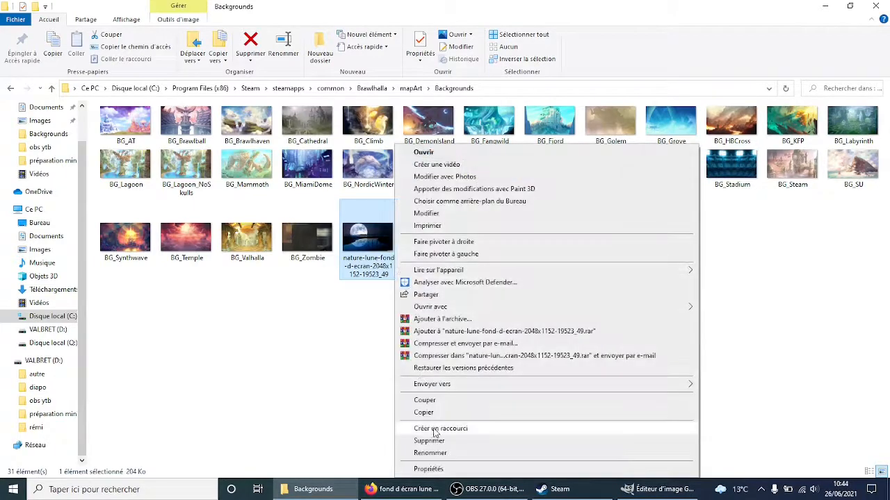
{"action": "left_click", "coordinate": [436, 452]}
{"action": "key", "text": "BackSpace"}
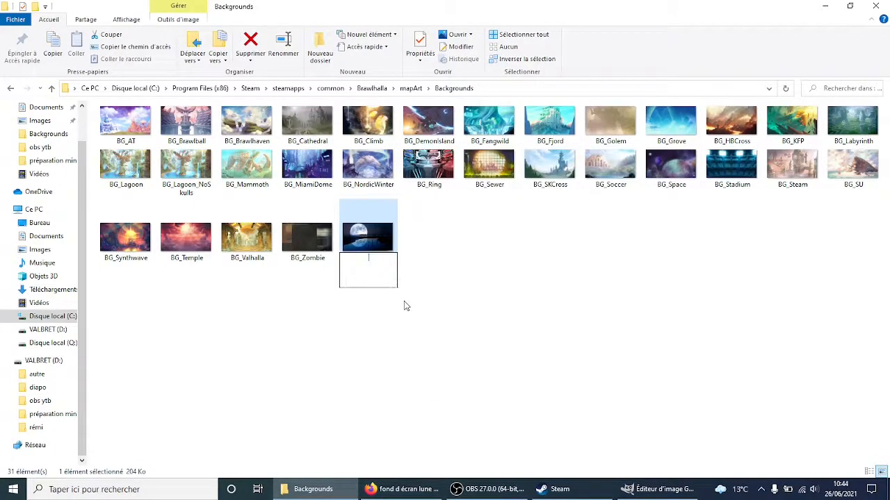
{"action": "type", "text": "BG"}
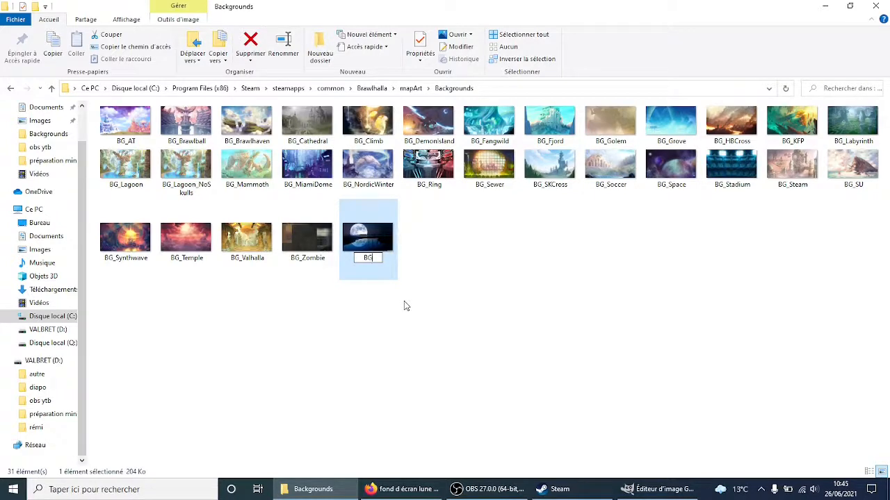
{"action": "type", "text": "_"}
{"action": "type", "text": "Space"}
{"action": "key", "text": "Return"}
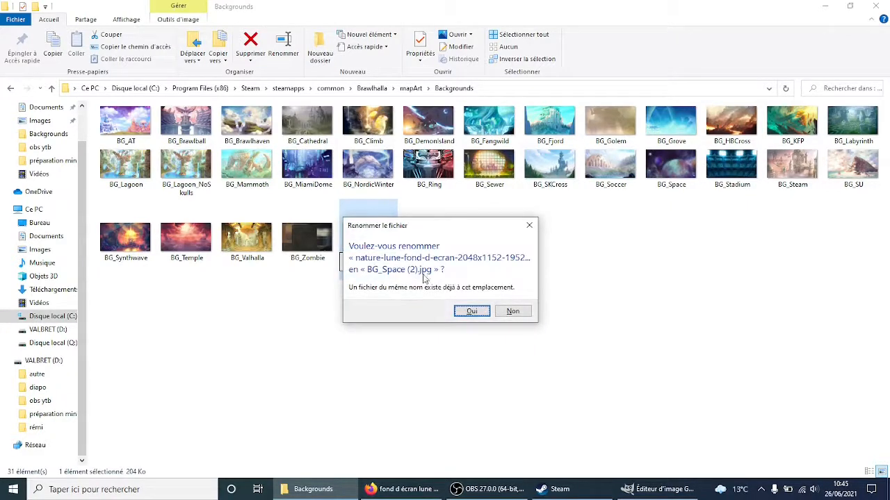
{"action": "left_click", "coordinate": [469, 312]}
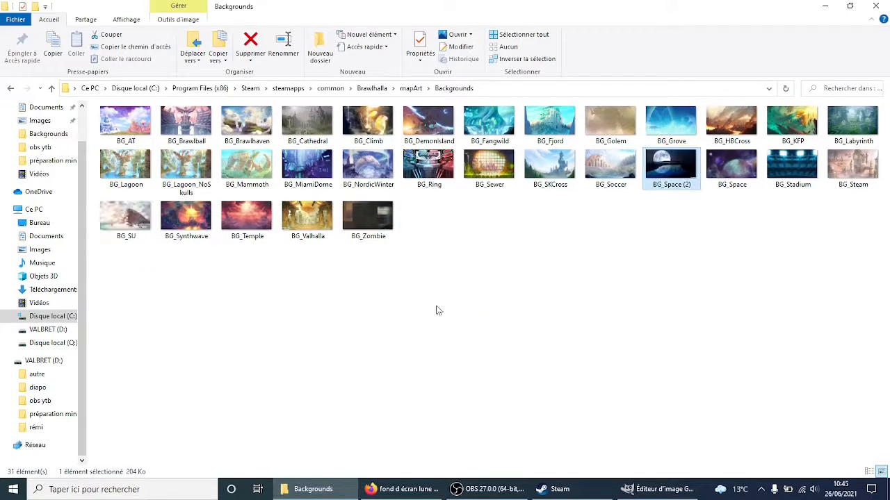
Step: Try to remove the "(2)" suffix from the moon image's name, accepting the suggested name BG_Space (3)
{"action": "right_click", "coordinate": [681, 183]}
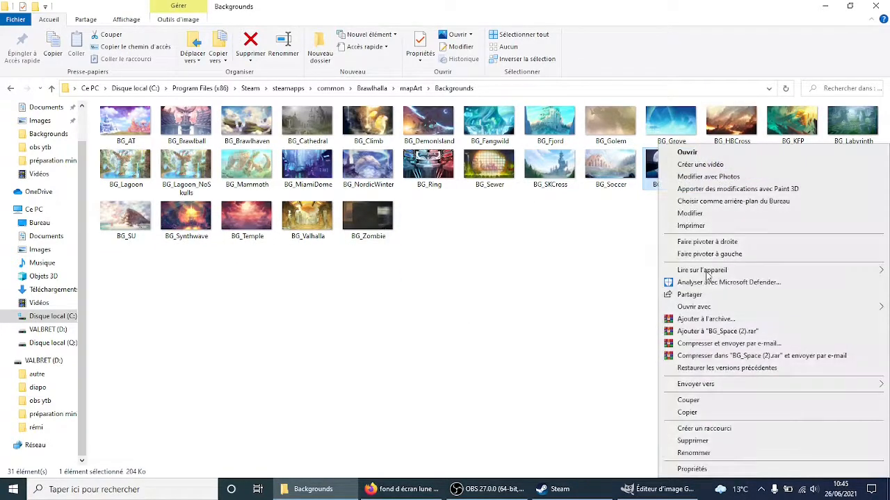
{"action": "left_click", "coordinate": [693, 453]}
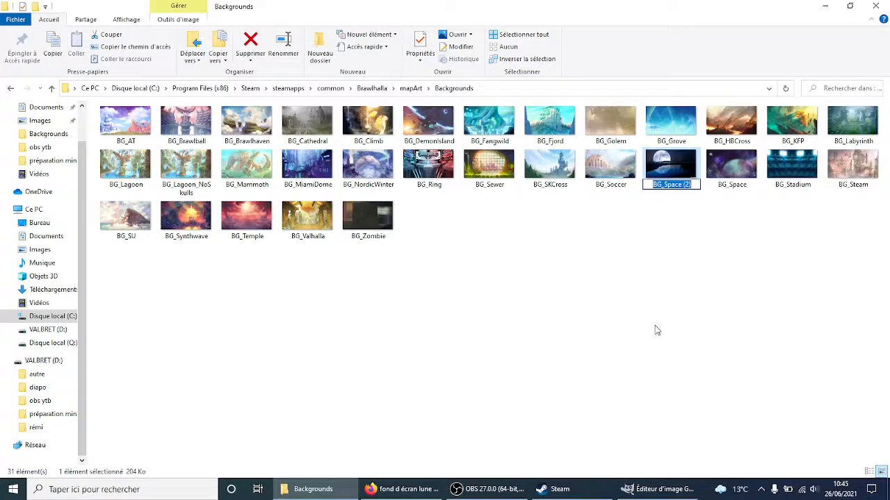
{"action": "left_click", "coordinate": [693, 184]}
{"action": "key", "text": "BackSpace"}
{"action": "key", "text": "BackSpace"}
{"action": "key", "text": "BackSpace"}
{"action": "key", "text": "BackSpace"}
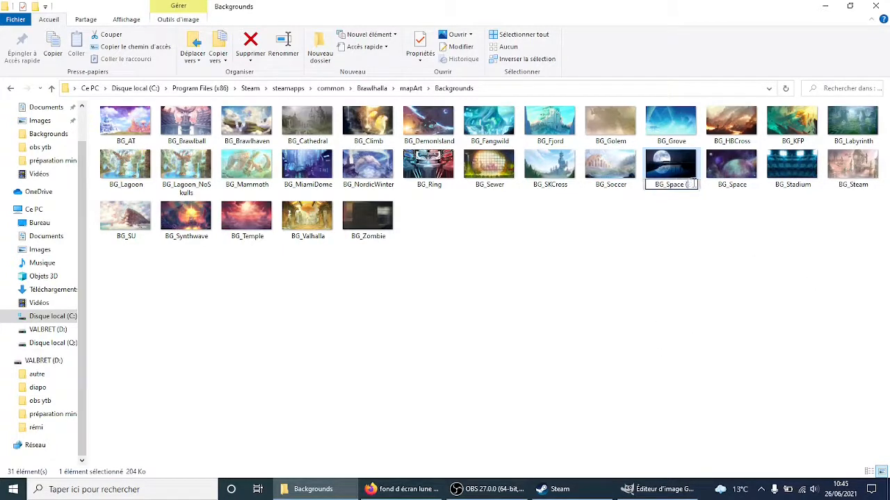
{"action": "key", "text": "Return"}
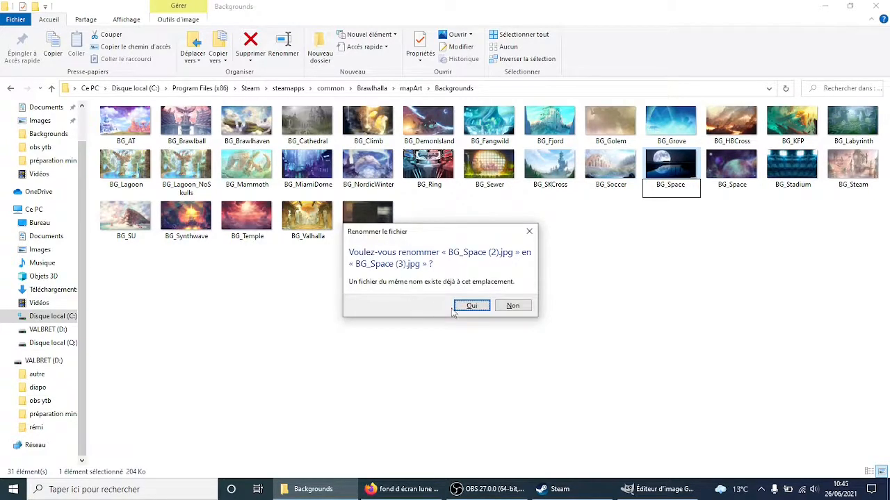
{"action": "left_click", "coordinate": [473, 306]}
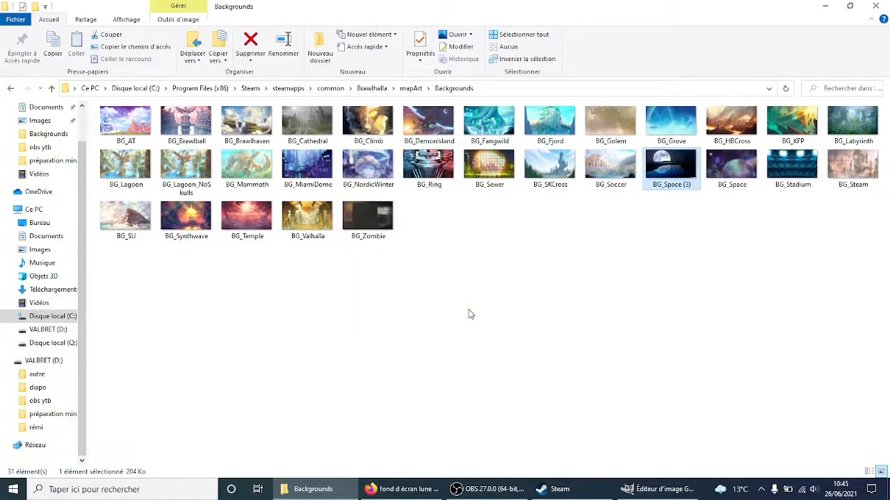
{"action": "right_click", "coordinate": [676, 166]}
{"action": "left_click", "coordinate": [684, 453]}
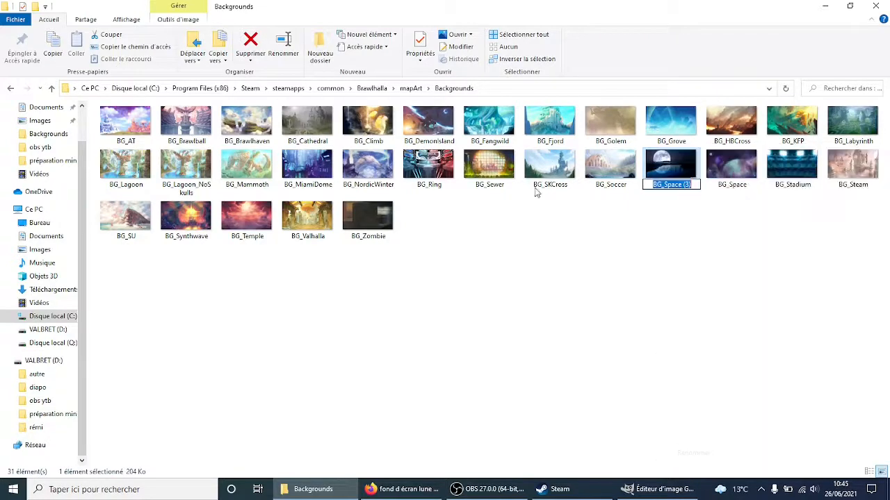
{"action": "key", "text": "Return"}
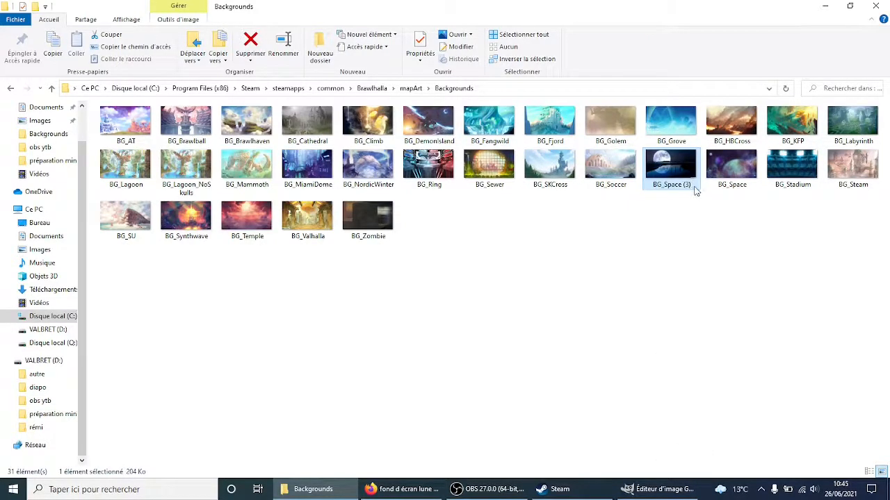
Step: Delete the original BG_Space image and rename the moon image BG_Space (3) as BG_Space
{"action": "right_click", "coordinate": [733, 182]}
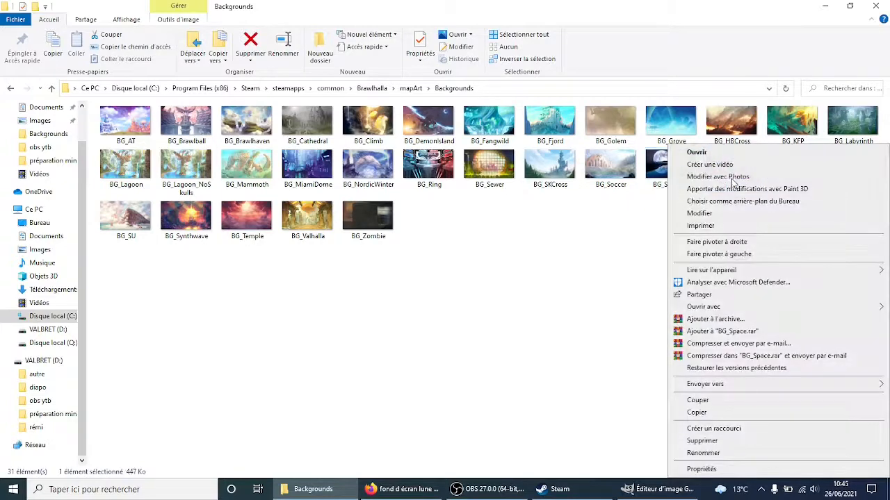
{"action": "left_click", "coordinate": [707, 440]}
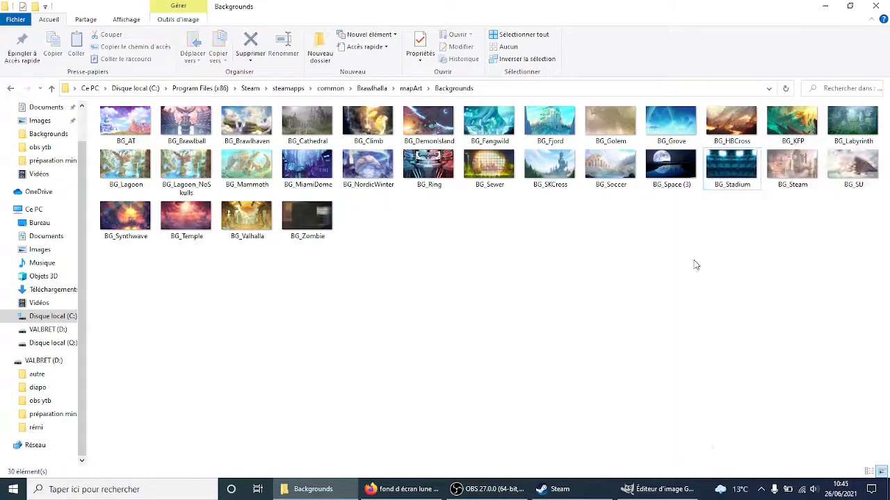
{"action": "right_click", "coordinate": [659, 149]}
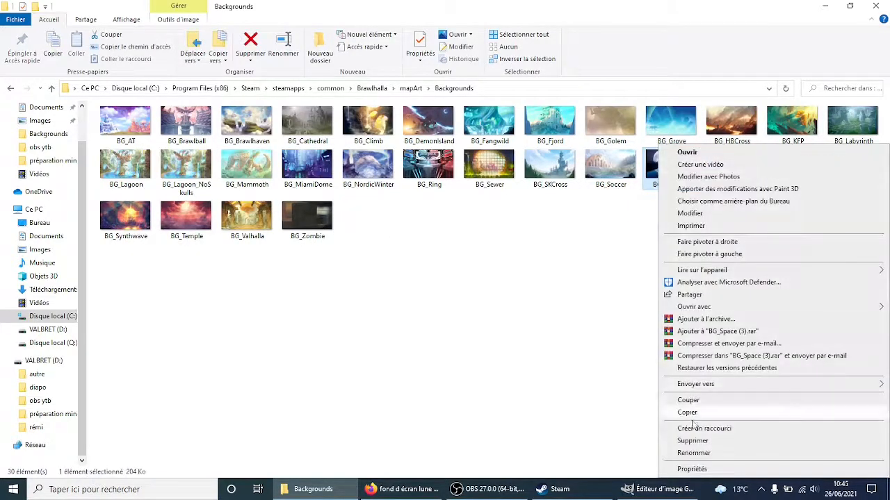
{"action": "left_click", "coordinate": [705, 456]}
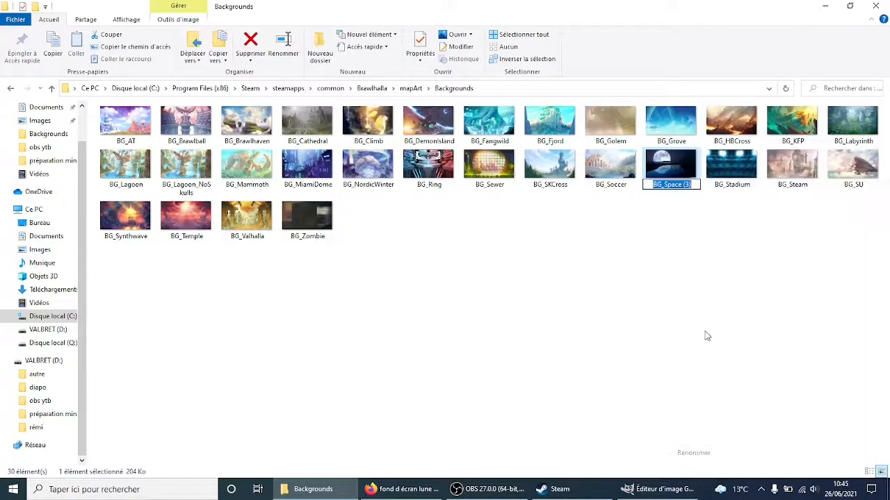
{"action": "left_click", "coordinate": [698, 184]}
{"action": "key", "text": "BackSpace"}
{"action": "key", "text": "BackSpace"}
{"action": "key", "text": "BackSpace"}
{"action": "key", "text": "BackSpace"}
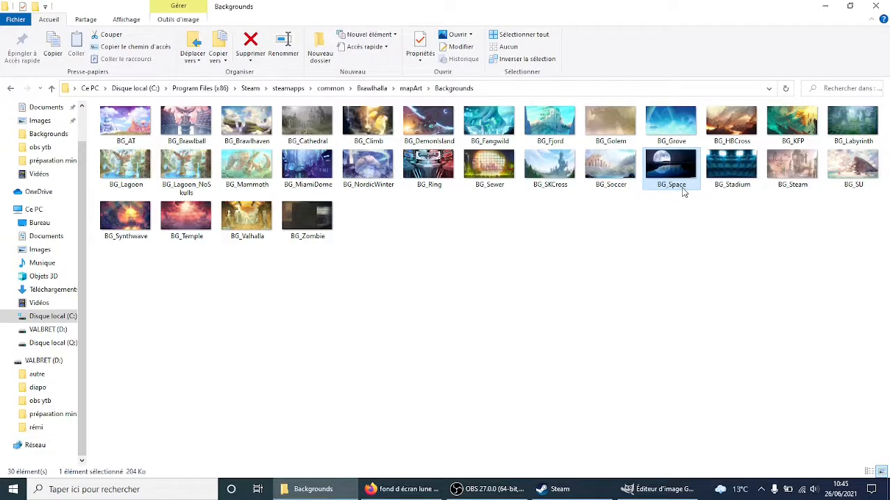
{"action": "left_click", "coordinate": [698, 258]}
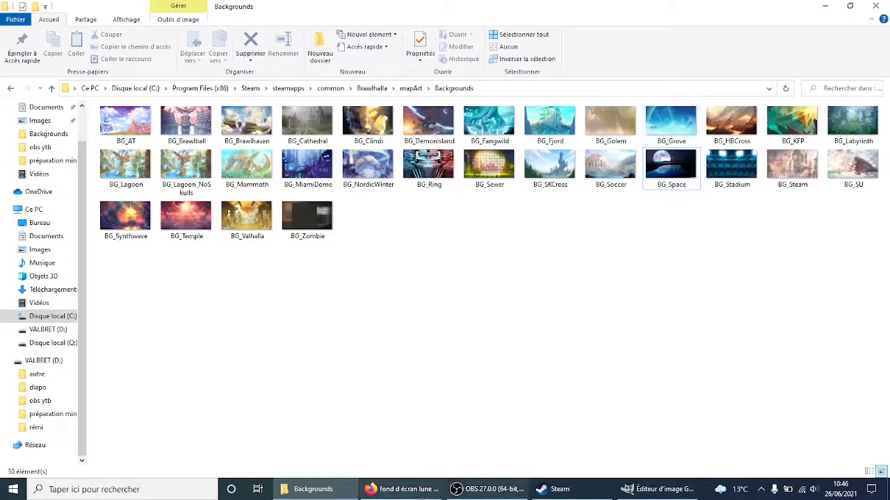
Step: Switch to Firefox, close the moon wallpaper image results and bring up the Brawlhalla Mods site
{"action": "left_click", "coordinate": [402, 491]}
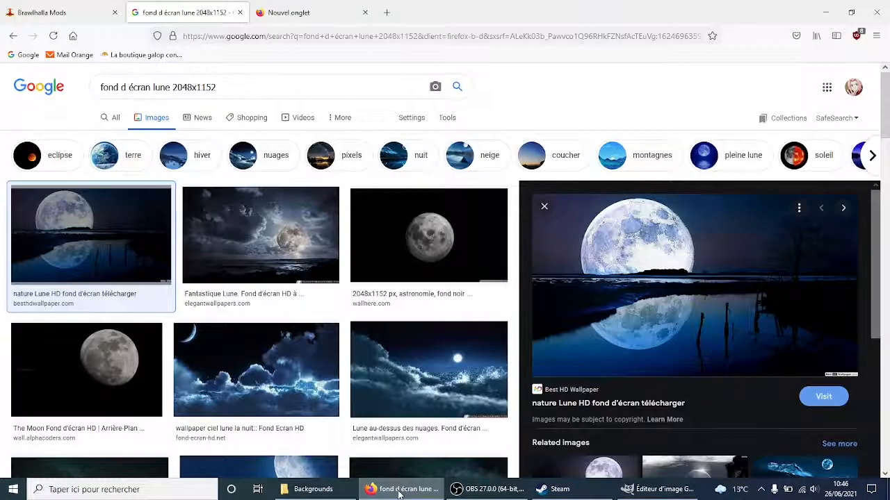
{"action": "left_click", "coordinate": [240, 13]}
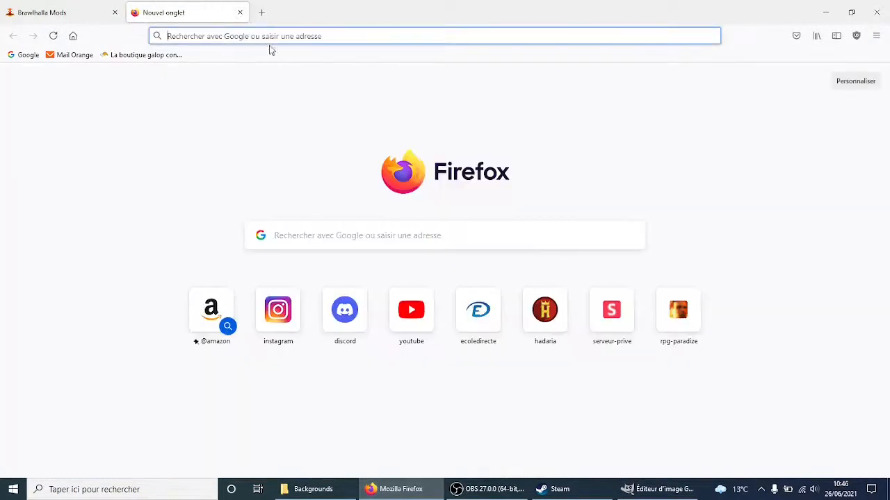
{"action": "left_click", "coordinate": [100, 6]}
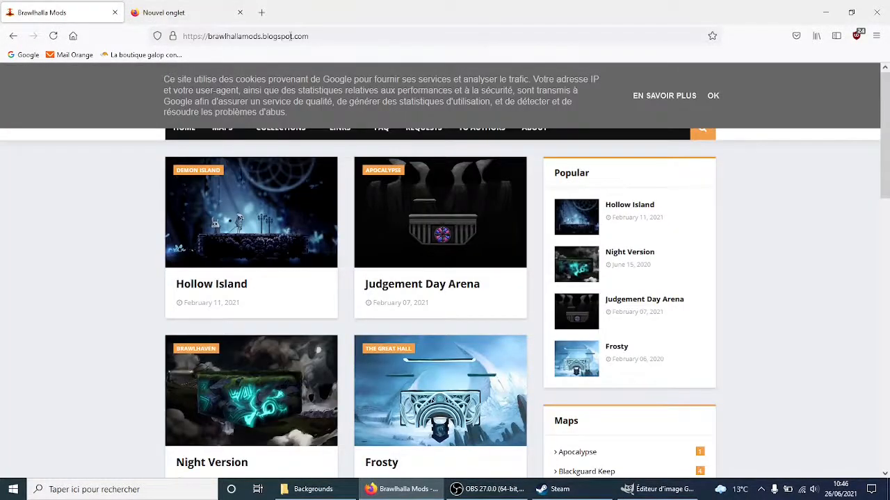
Step: Browse the map mods on the Brawlhalla Mods home page and open the Night Version mod for Brawlhaven
{"action": "scroll", "coordinate": [367, 369], "scroll_direction": "down", "scroll_amount": 6}
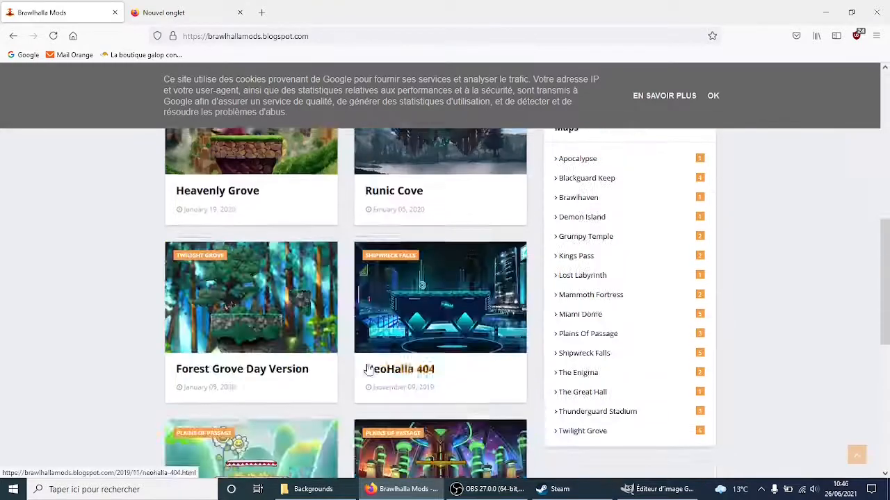
{"action": "scroll", "coordinate": [369, 369], "scroll_direction": "up", "scroll_amount": 5}
{"action": "scroll", "coordinate": [369, 369], "scroll_direction": "up", "scroll_amount": 1}
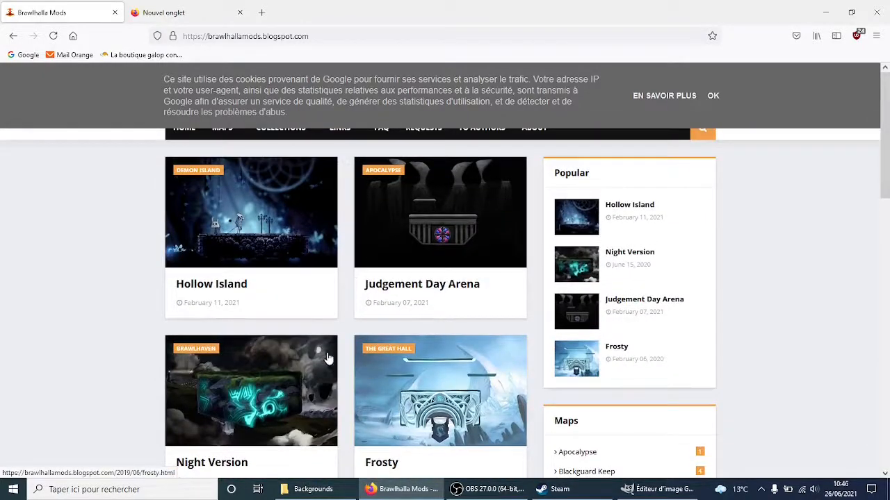
{"action": "scroll", "coordinate": [298, 374], "scroll_direction": "down", "scroll_amount": 3}
{"action": "scroll", "coordinate": [297, 372], "scroll_direction": "up", "scroll_amount": 3}
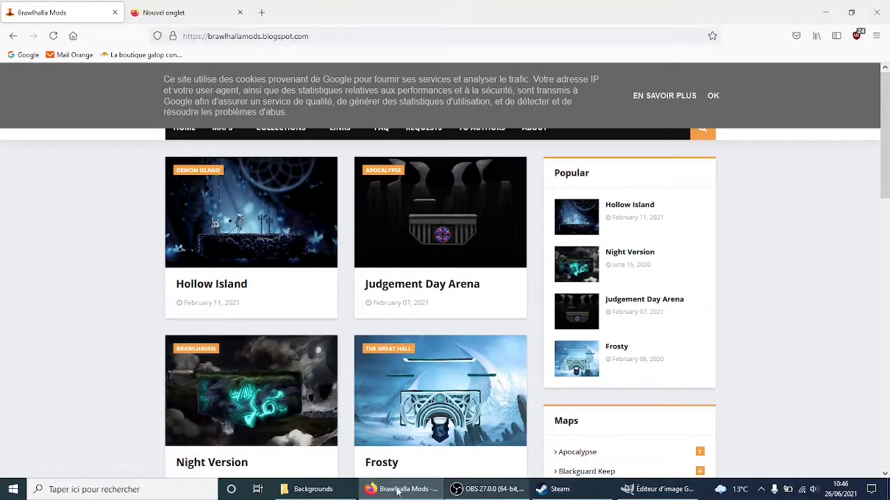
{"action": "scroll", "coordinate": [306, 407], "scroll_direction": "down", "scroll_amount": 1}
{"action": "left_click", "coordinate": [285, 385]}
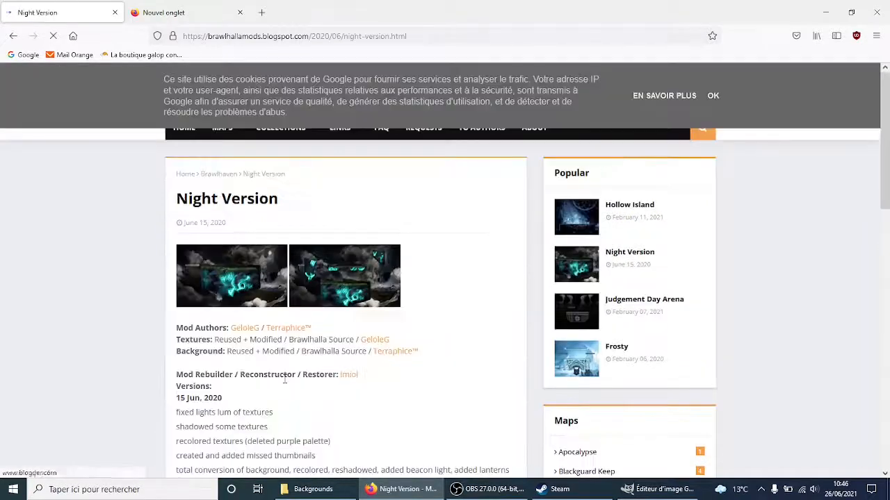
Step: Switch to File Explorer, go back to the mapArt folder and open its Brawlhaven subfolder
{"action": "left_click", "coordinate": [312, 489]}
{"action": "left_click", "coordinate": [11, 89]}
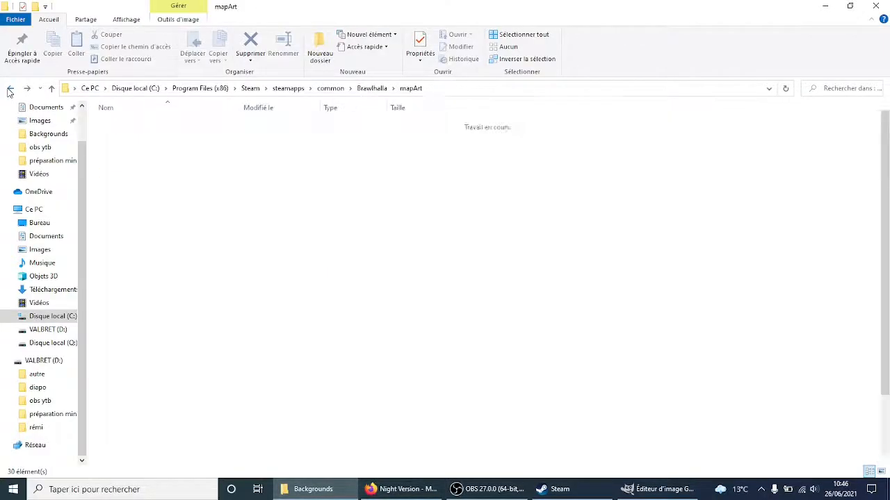
{"action": "double_click", "coordinate": [128, 172]}
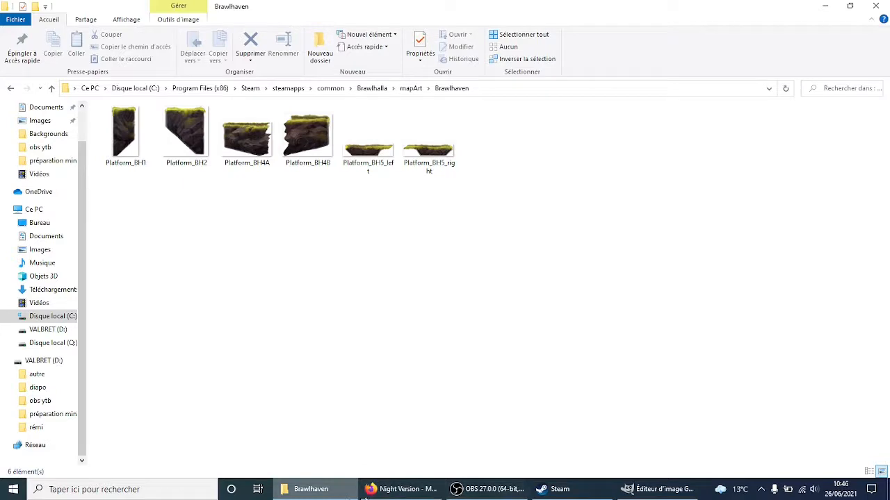
Step: Switch to Firefox, download Brawlhaven - Night Version.zip from the mod page, open it with WinRAR and dismiss the WinRAR notice
{"action": "left_click", "coordinate": [401, 489]}
{"action": "scroll", "coordinate": [368, 287], "scroll_direction": "down", "scroll_amount": 5}
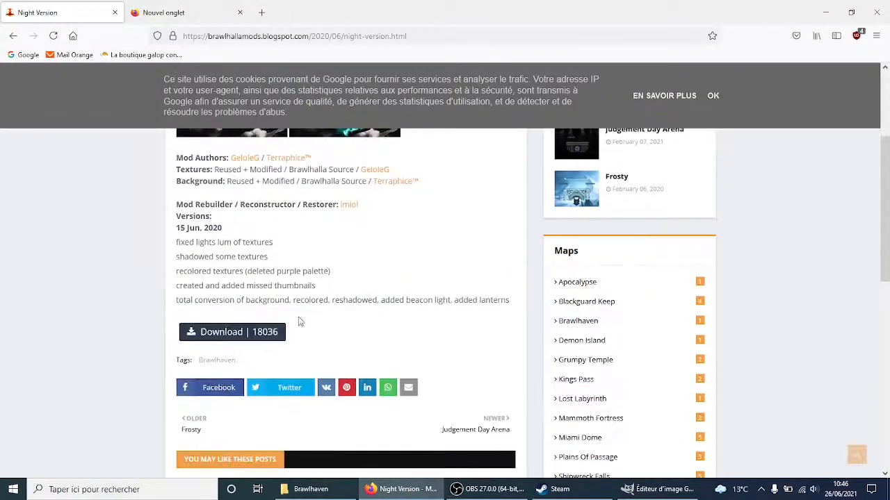
{"action": "left_click", "coordinate": [279, 333]}
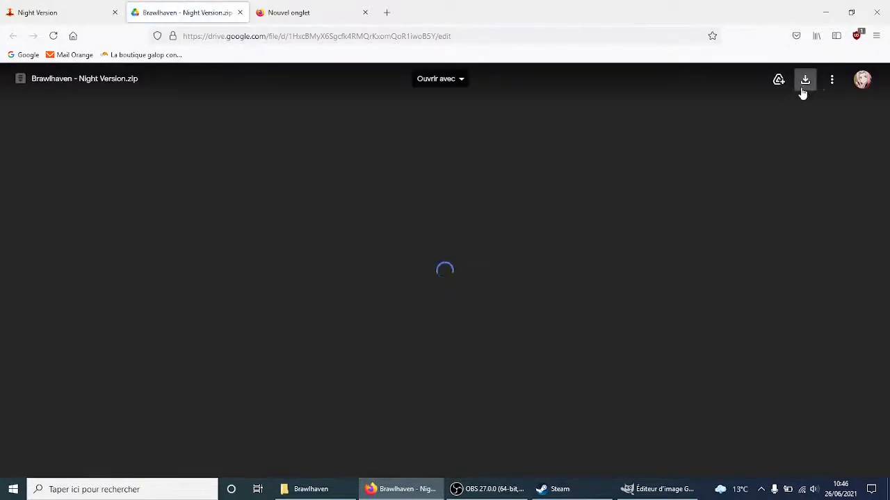
{"action": "left_click", "coordinate": [801, 82]}
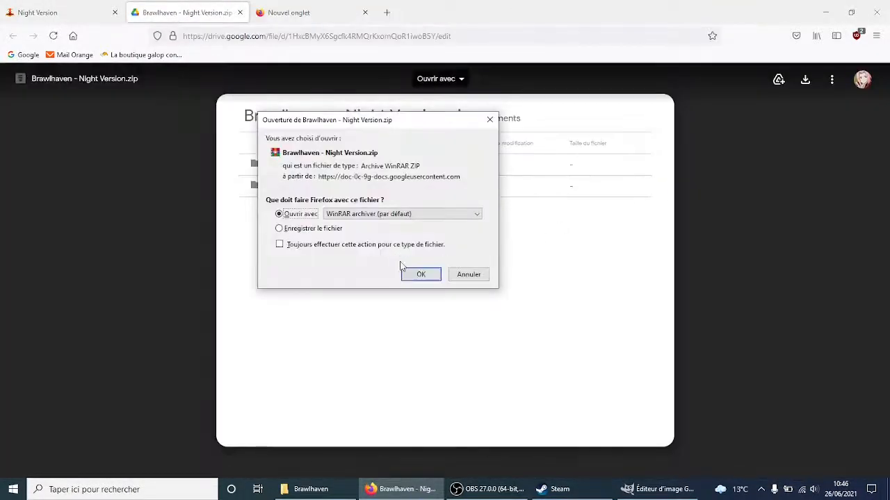
{"action": "left_click", "coordinate": [418, 274]}
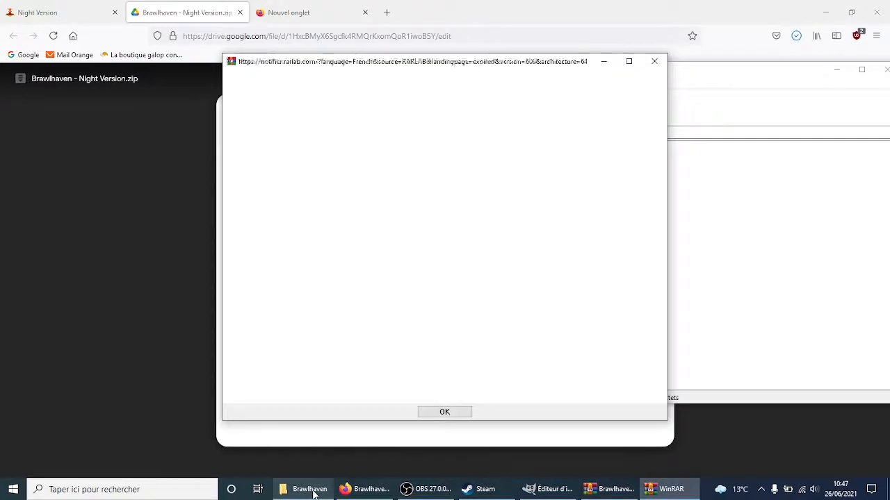
{"action": "left_click", "coordinate": [654, 62]}
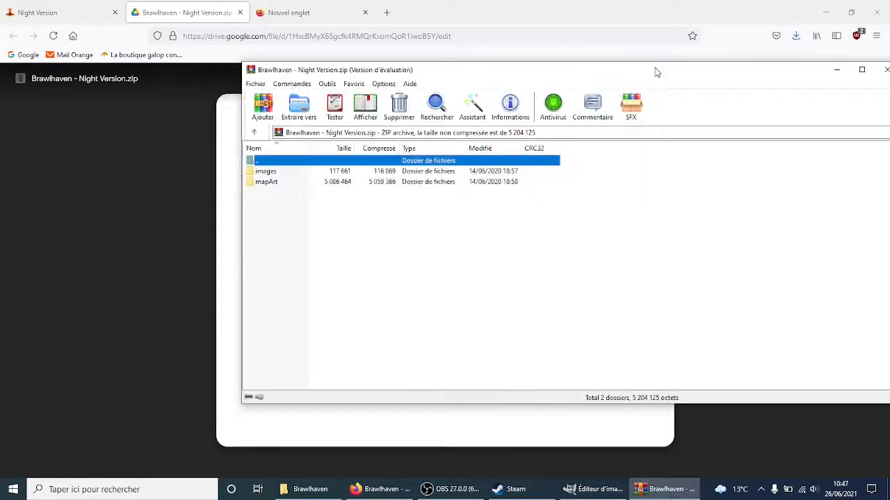
Step: Minimize the Firefox and Steam windows and arrange the Brawlhaven folder window beside the WinRAR archive window
{"action": "left_click", "coordinate": [822, 8]}
{"action": "left_click", "coordinate": [822, 7]}
{"action": "left_click", "coordinate": [855, 21]}
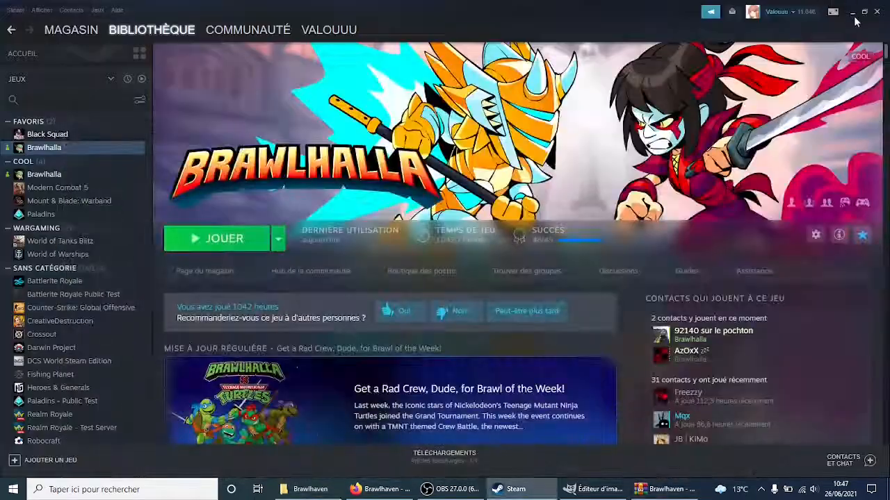
{"action": "left_click", "coordinate": [855, 20]}
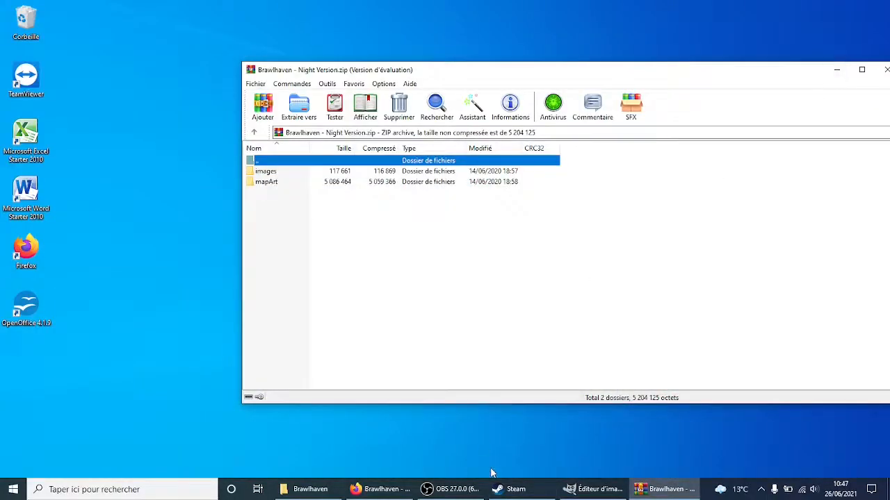
{"action": "left_click", "coordinate": [310, 489]}
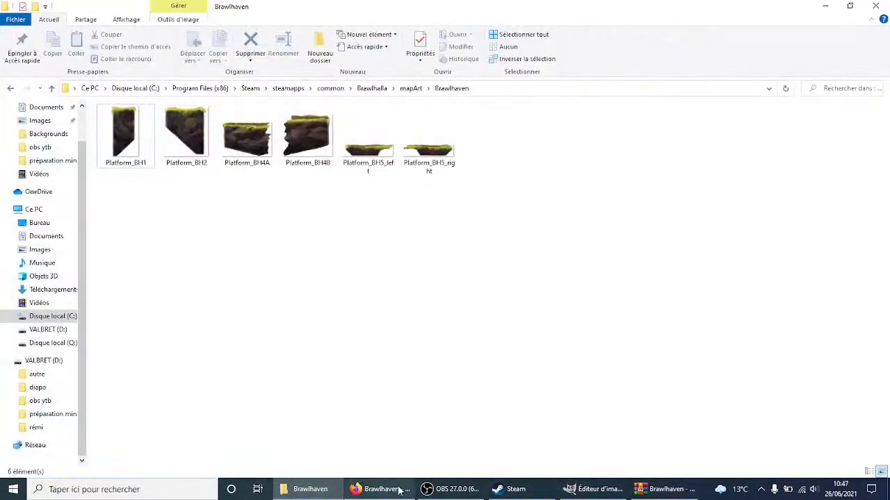
{"action": "left_click", "coordinate": [849, 6]}
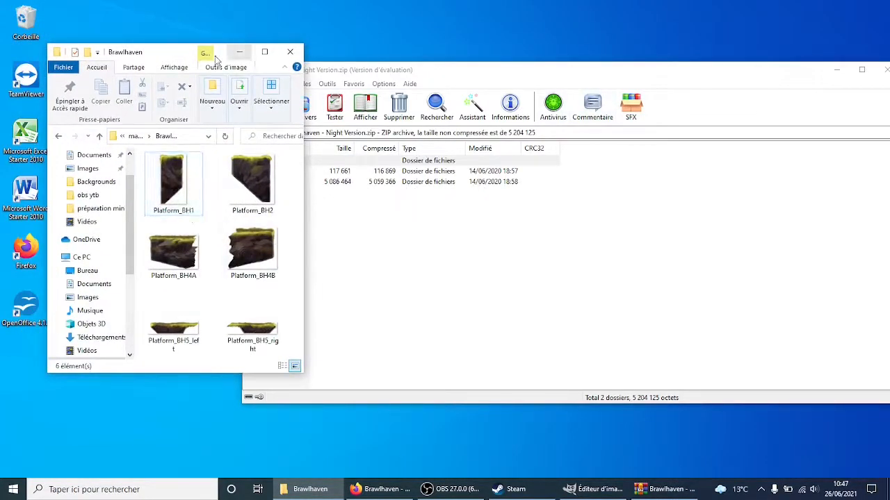
{"action": "left_click_drag", "start_coordinate": [159, 52], "coordinate": [106, 59]}
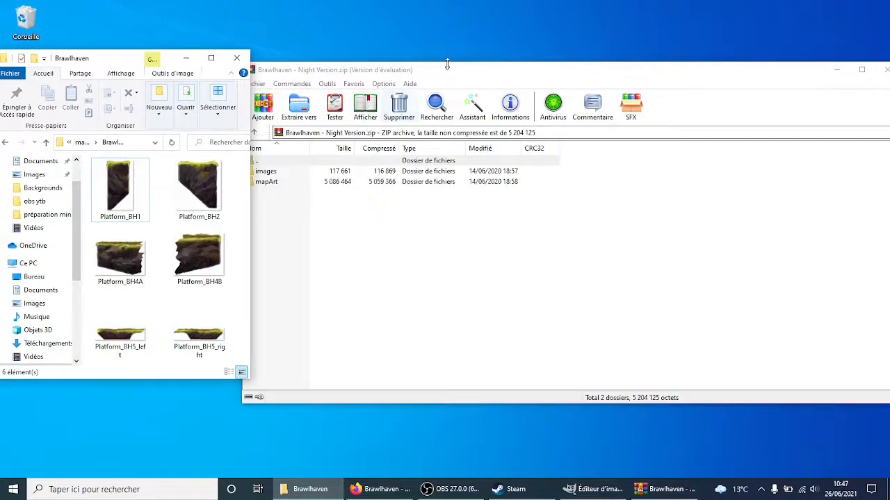
{"action": "left_click_drag", "start_coordinate": [447, 64], "coordinate": [448, 67]}
Step: Open the mapArt folder and its Brawlhaven subfolder inside the Night Version archive
{"action": "left_click", "coordinate": [268, 184]}
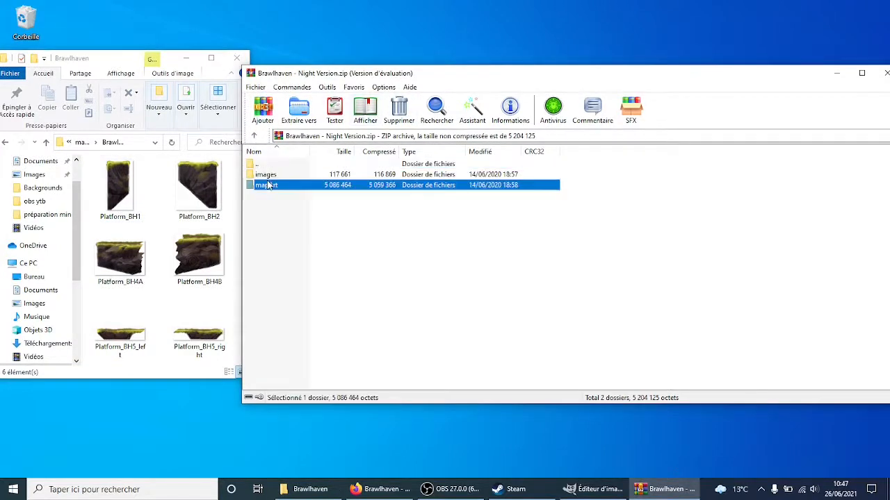
{"action": "double_click", "coordinate": [264, 186]}
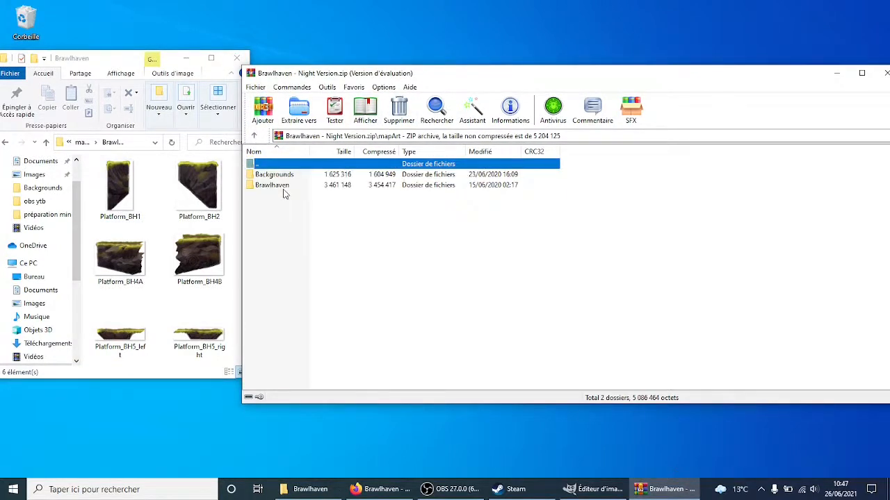
{"action": "double_click", "coordinate": [275, 185]}
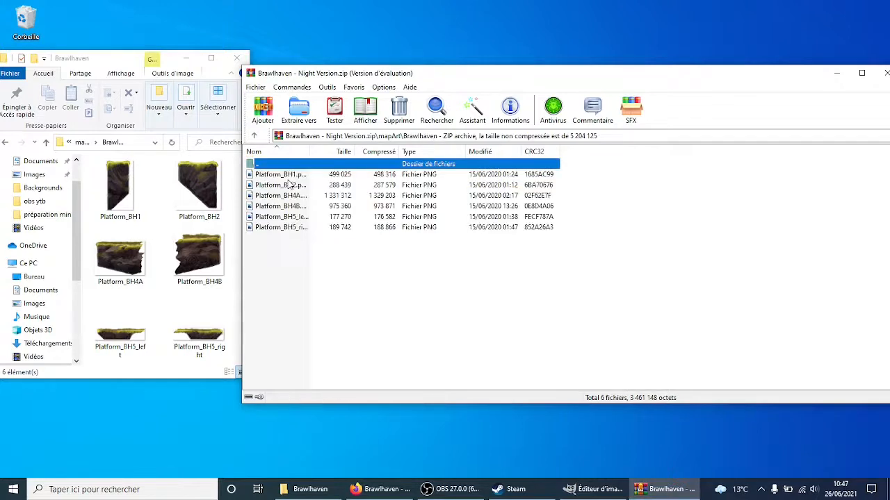
Step: Extract all six platform PNGs from the archive into the game's Brawlhaven folder, replacing the existing files
{"action": "left_click", "coordinate": [310, 292]}
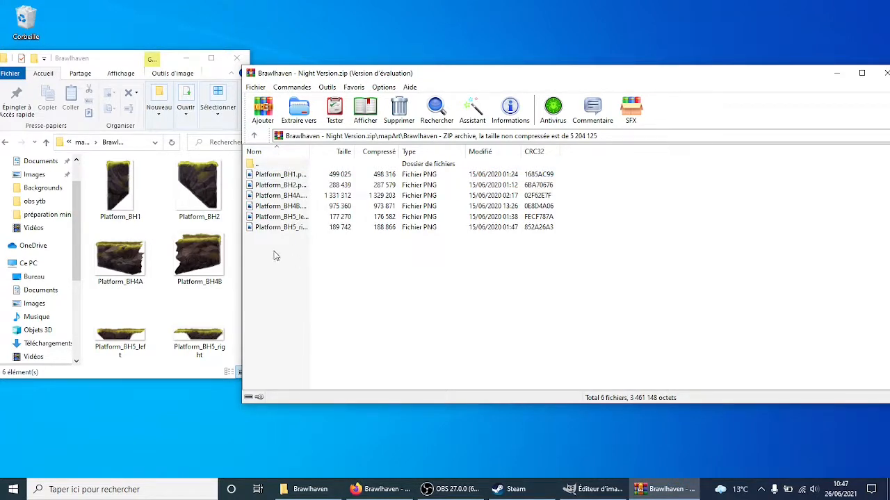
{"action": "left_click_drag", "start_coordinate": [275, 256], "coordinate": [280, 180]}
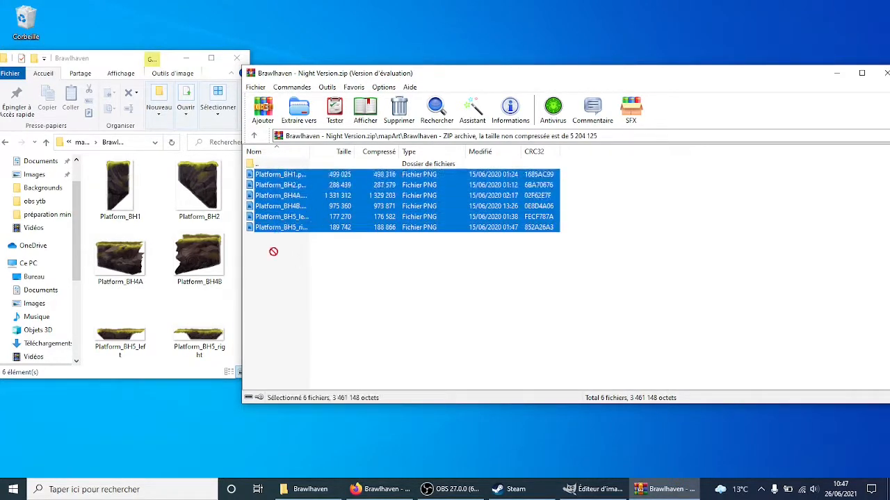
{"action": "left_click_drag", "start_coordinate": [197, 292], "coordinate": [198, 286]}
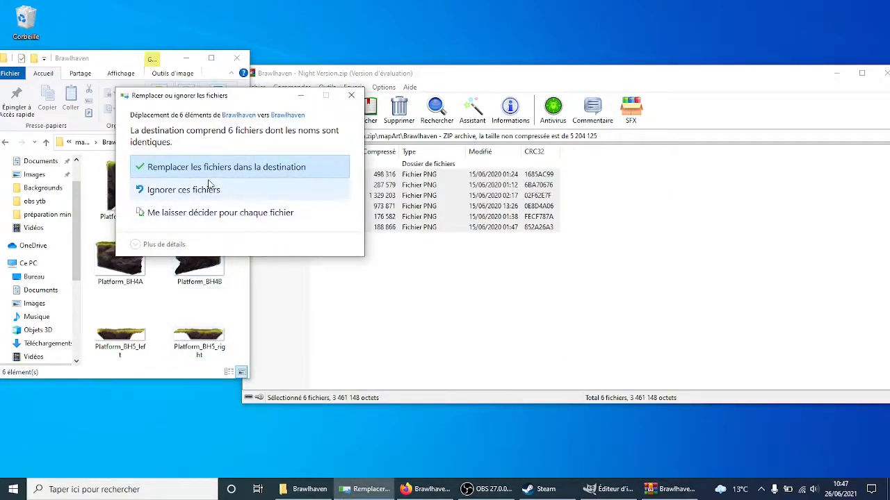
{"action": "left_click", "coordinate": [216, 174]}
{"action": "left_click", "coordinate": [313, 323]}
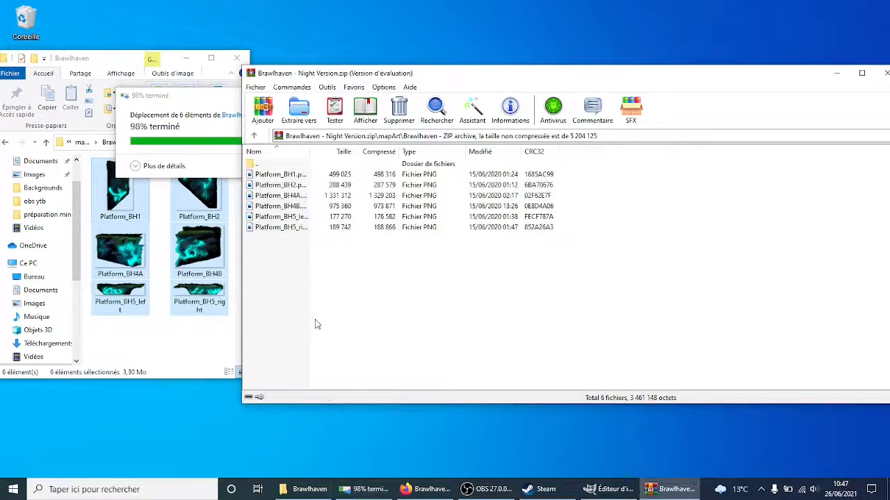
{"action": "left_click", "coordinate": [206, 335]}
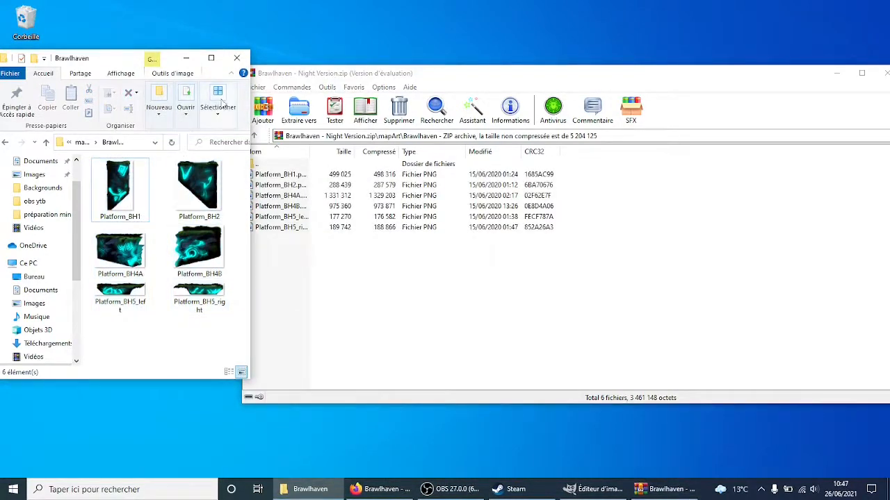
Step: Open the archive's mapArt Backgrounds folder and select the BG_Brawlhaven JPG
{"action": "left_click_drag", "start_coordinate": [522, 82], "coordinate": [562, 86]}
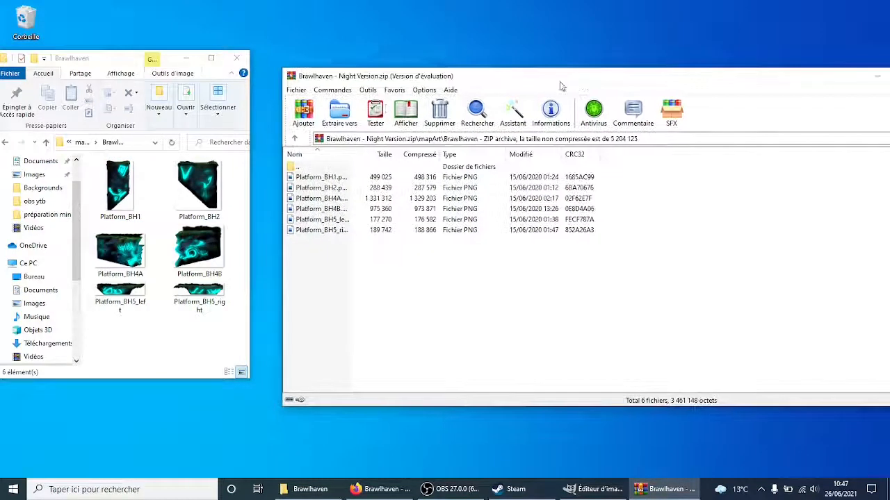
{"action": "left_click", "coordinate": [296, 140]}
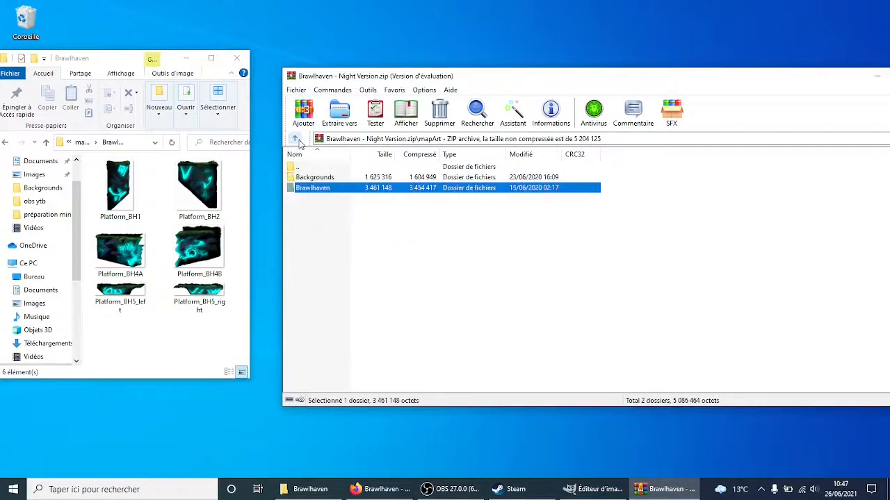
{"action": "double_click", "coordinate": [330, 180]}
{"action": "left_click", "coordinate": [366, 183]}
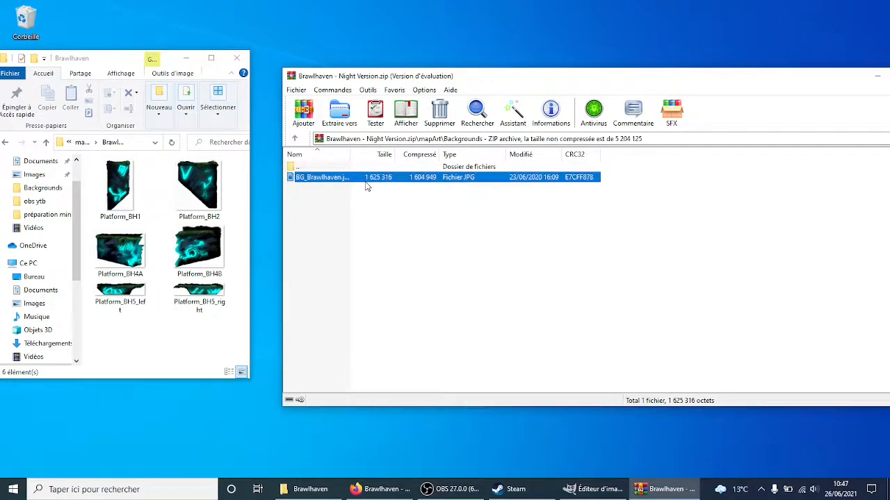
Step: Open the game's Backgrounds folder in the file window and bring the original BG_Brawlhaven image into view
{"action": "left_click", "coordinate": [46, 142]}
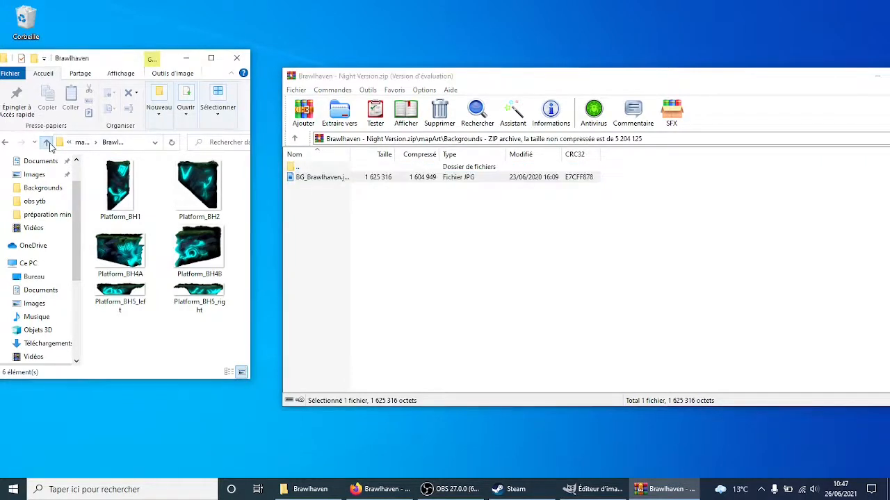
{"action": "double_click", "coordinate": [119, 178]}
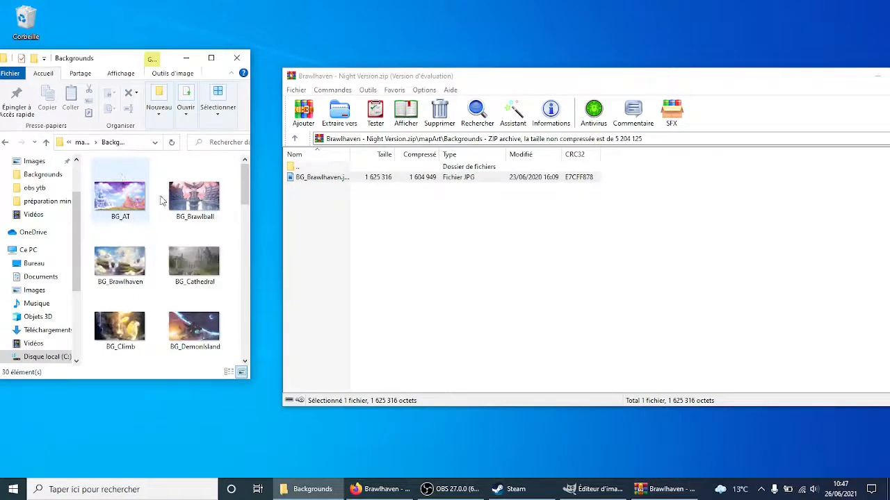
{"action": "scroll", "coordinate": [195, 226], "scroll_direction": "down", "scroll_amount": 6}
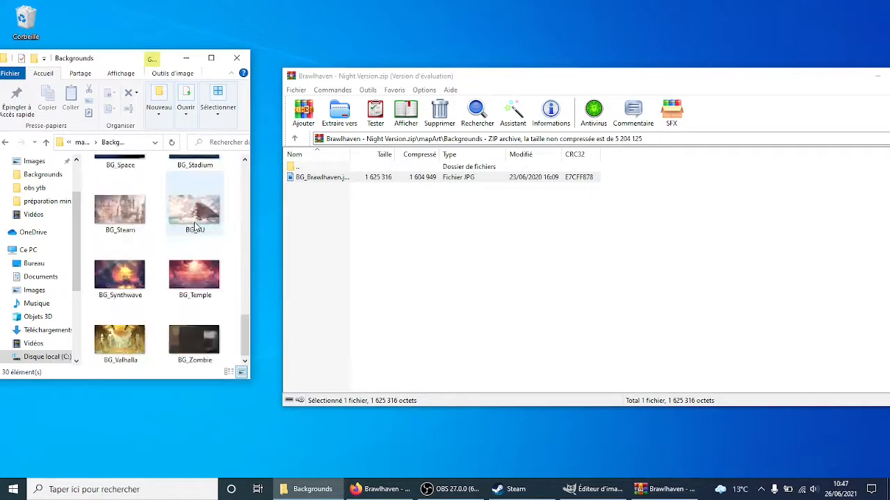
{"action": "scroll", "coordinate": [192, 226], "scroll_direction": "up", "scroll_amount": 3}
{"action": "left_click_drag", "start_coordinate": [245, 237], "coordinate": [245, 198]}
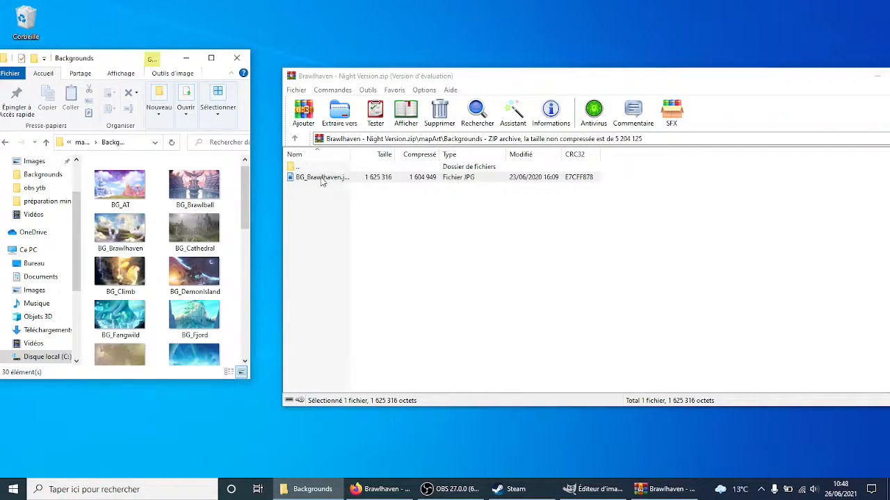
Step: Extract BG_Brawlhaven.jpg from the archive into the game's Backgrounds folder, replacing the existing file
{"action": "left_click_drag", "start_coordinate": [305, 180], "coordinate": [278, 201]}
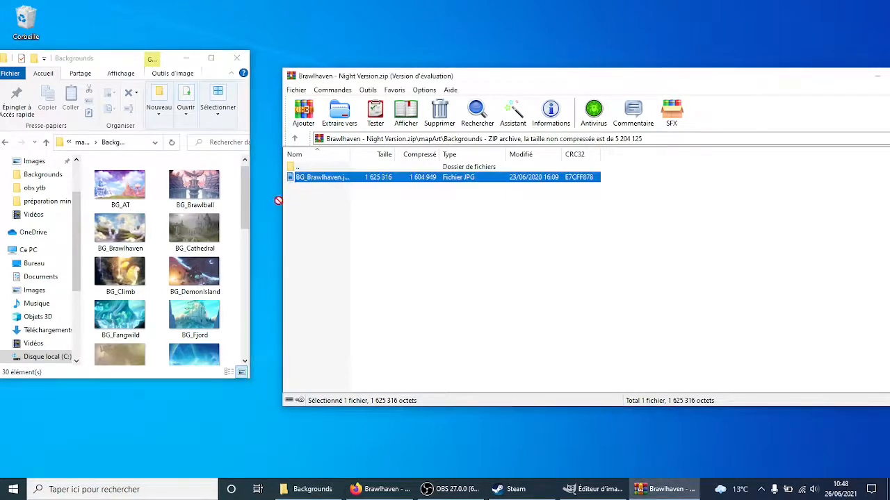
{"action": "left_click_drag", "start_coordinate": [154, 254], "coordinate": [155, 252]}
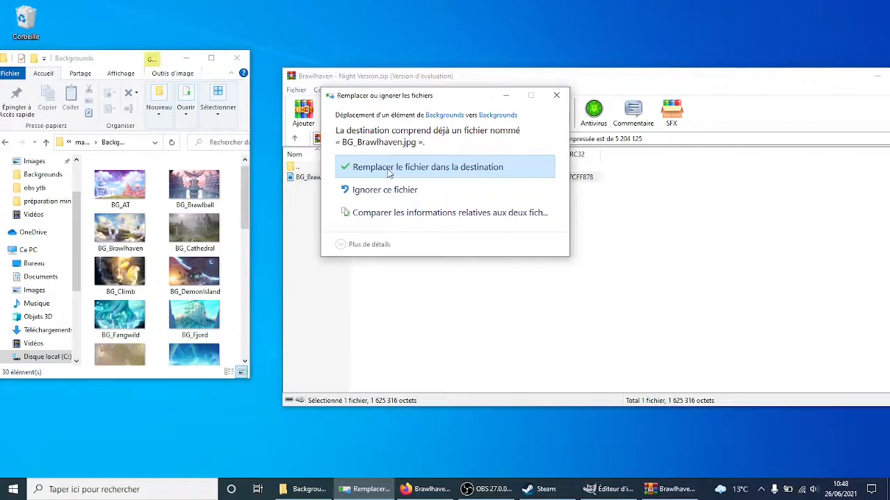
{"action": "left_click", "coordinate": [387, 174]}
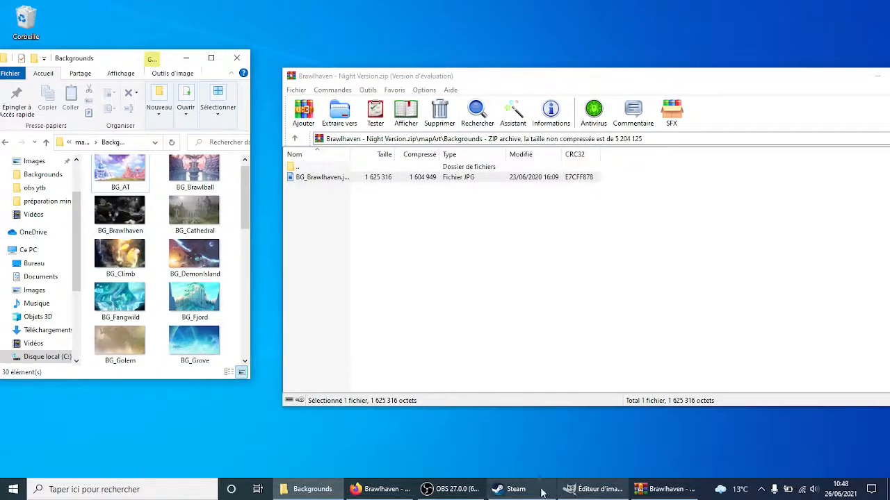
Step: Launch Brawlhalla through the Steam client running in the background
{"action": "left_click", "coordinate": [762, 490]}
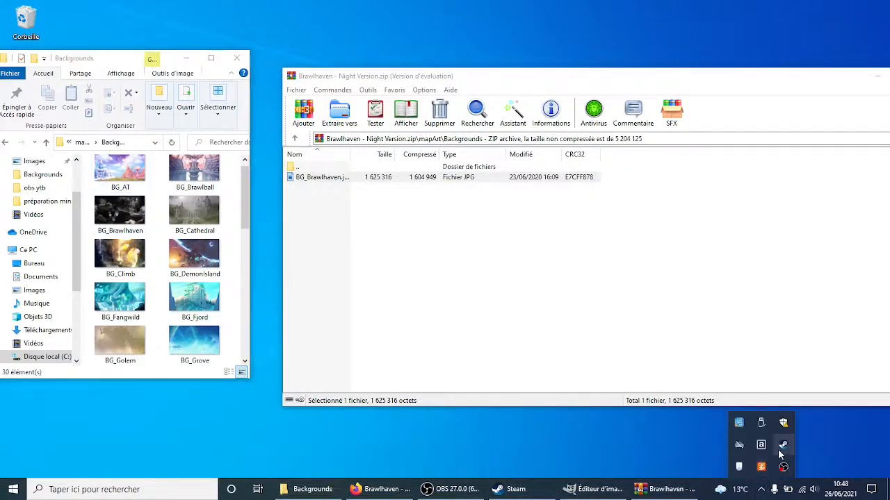
{"action": "right_click", "coordinate": [783, 466]}
{"action": "left_click", "coordinate": [785, 288]}
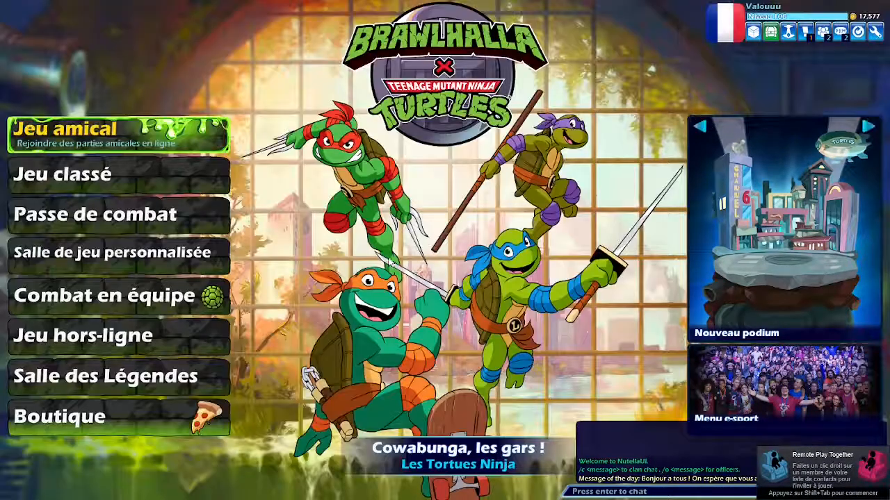
Step: Start an offline training match with a random legend on the Small Brawlhaven map
{"action": "left_click", "coordinate": [143, 341]}
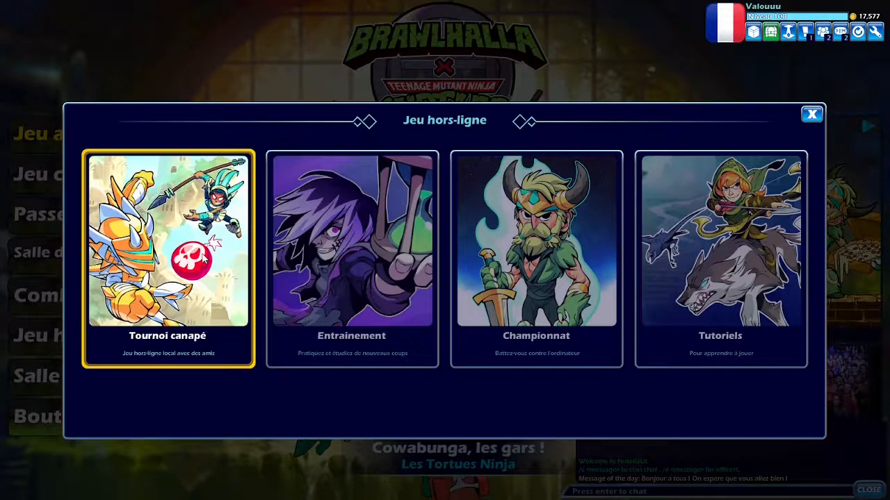
{"action": "left_click", "coordinate": [348, 271]}
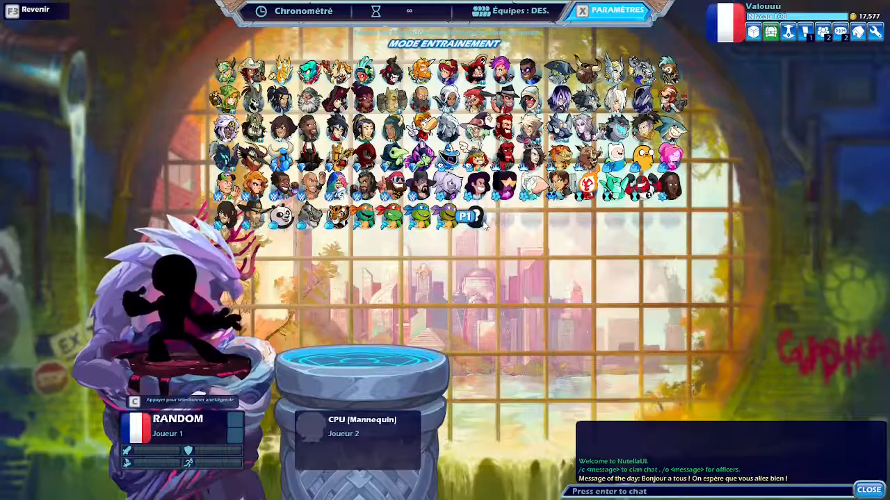
{"action": "left_click", "coordinate": [480, 220]}
{"action": "left_click", "coordinate": [480, 220]}
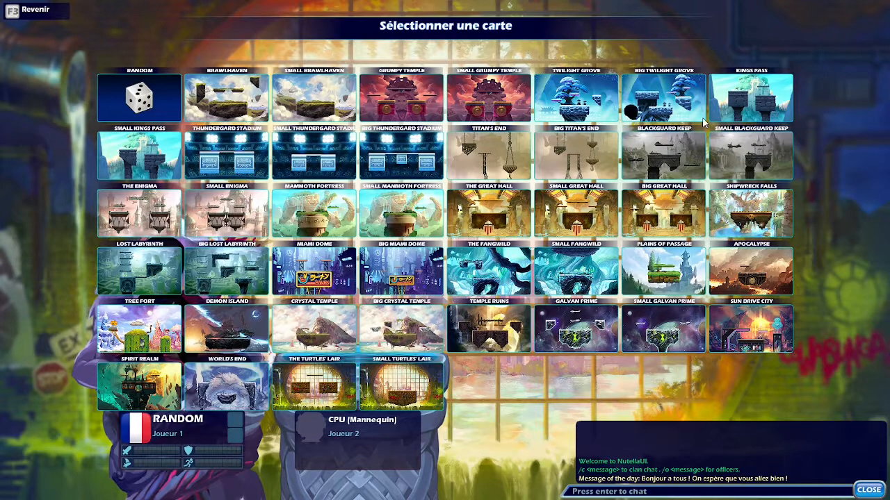
{"action": "left_click", "coordinate": [332, 114]}
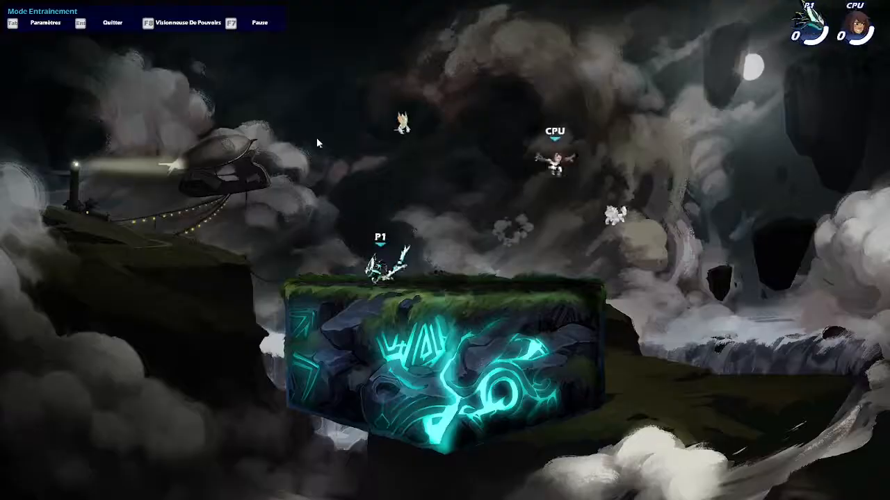
Step: Move the legend around Small Brawlhaven to examine the modded night background and platform artwork
{"action": "key", "text": "space"}
{"action": "key", "text": "space"}
{"action": "key", "text": "Left"}
{"action": "key", "text": "Right"}
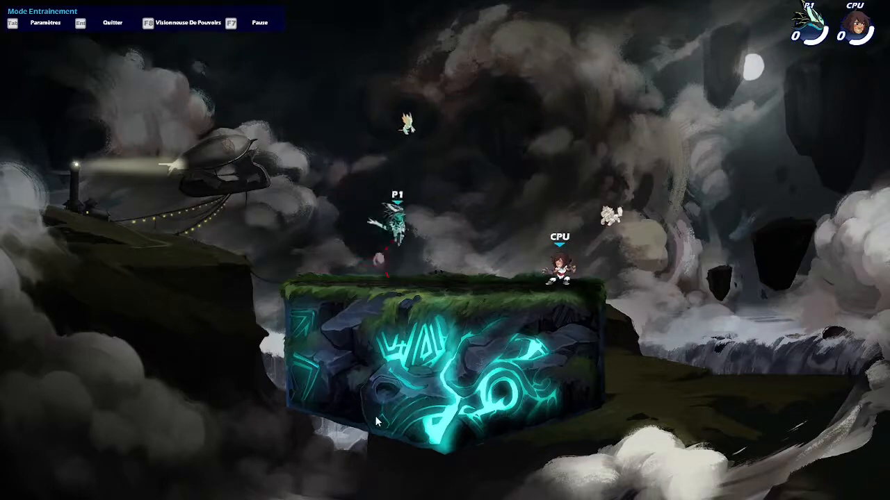
{"action": "key", "text": "Left"}
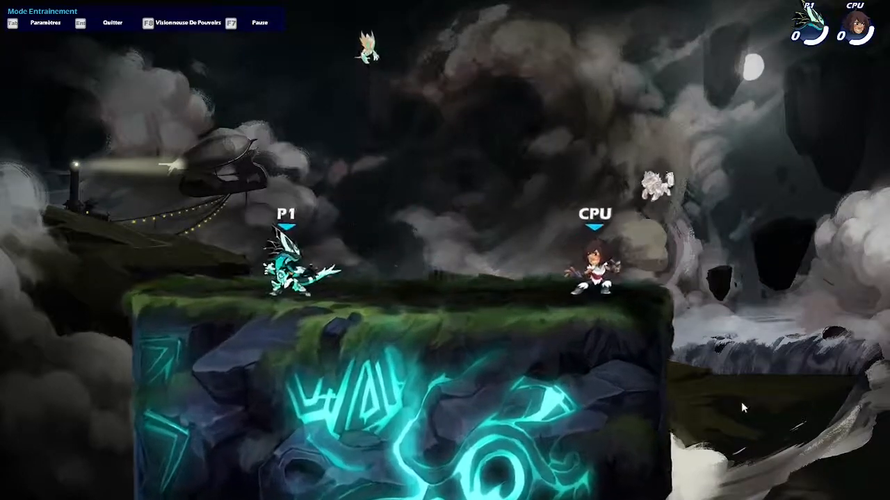
{"action": "key", "text": "Right"}
{"action": "key", "text": "space"}
{"action": "key", "text": "Left"}
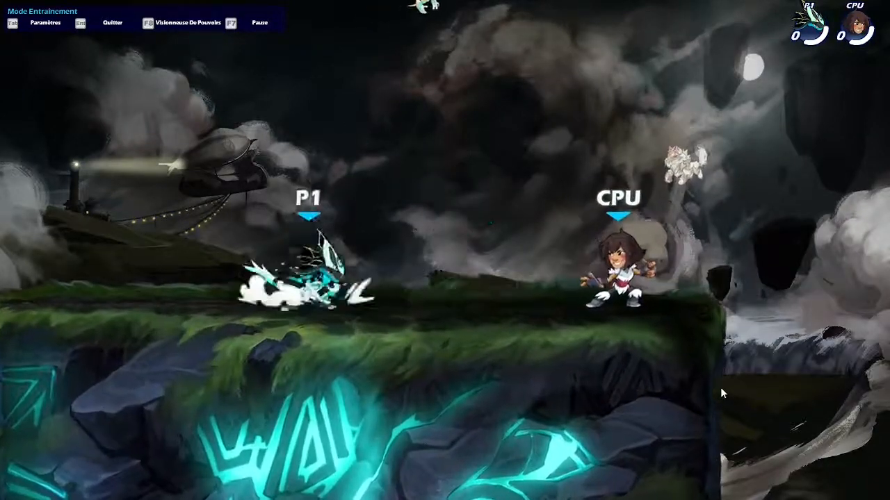
{"action": "key", "text": "Right"}
{"action": "key", "text": "space"}
{"action": "key", "text": "Left"}
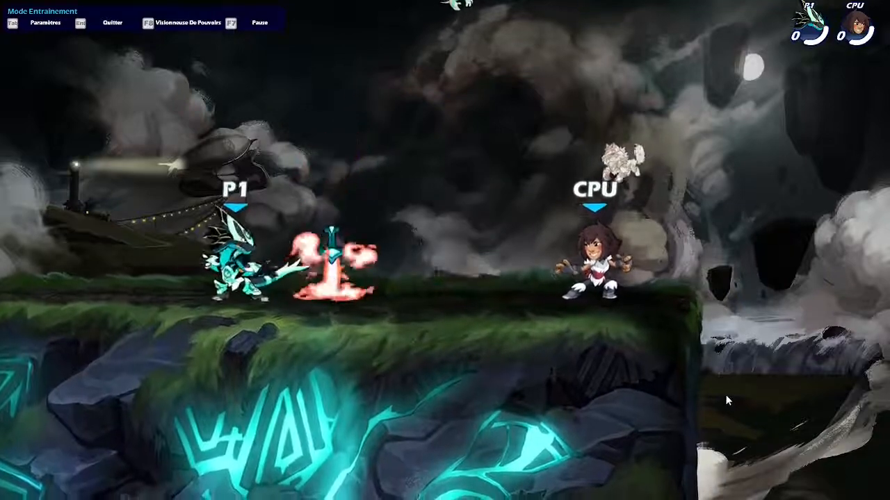
{"action": "key", "text": "Right"}
{"action": "key", "text": "j"}
{"action": "key", "text": "Left"}
{"action": "key", "text": "Right"}
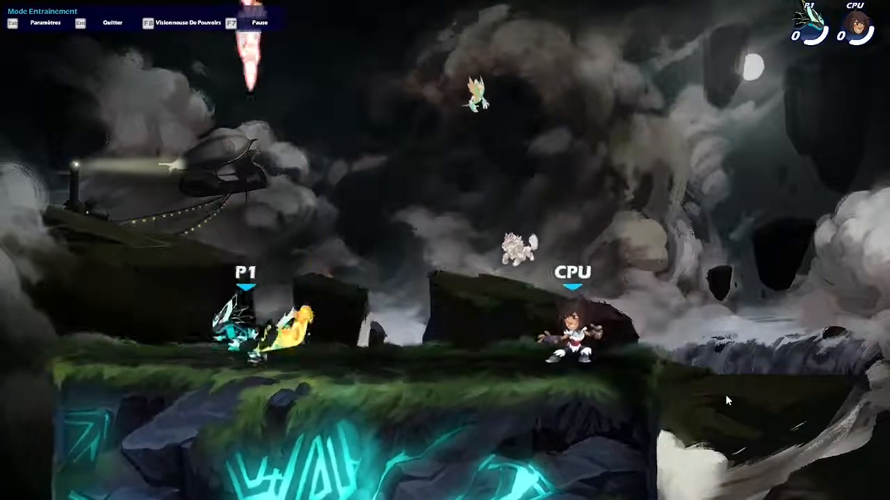
{"action": "key", "text": "Left"}
{"action": "key", "text": "space"}
{"action": "key", "text": "Right"}
{"action": "key", "text": "space"}
{"action": "key", "text": "Left"}
{"action": "key", "text": "space"}
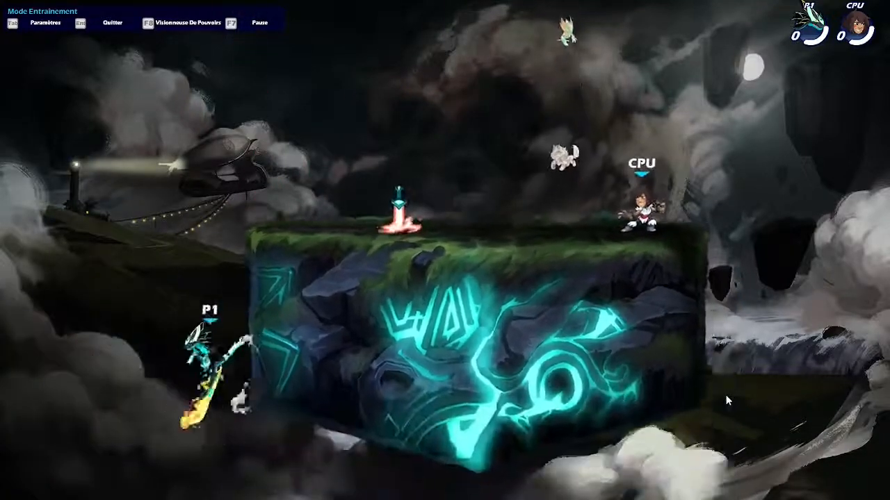
{"action": "key", "text": "Right"}
{"action": "key", "text": "space"}
{"action": "key", "text": "Right"}
{"action": "key", "text": "space"}
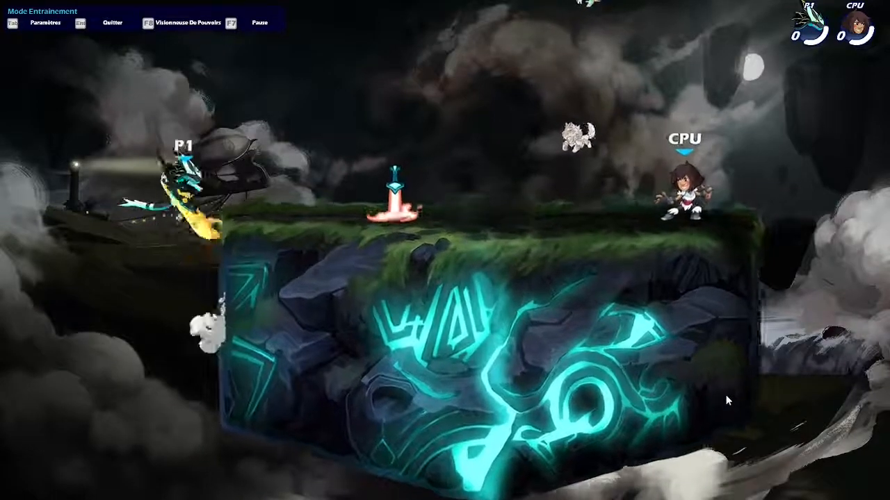
{"action": "key", "text": "Right"}
{"action": "key", "text": "Right"}
{"action": "key", "text": "space"}
{"action": "key", "text": "h"}
{"action": "key", "text": "j"}
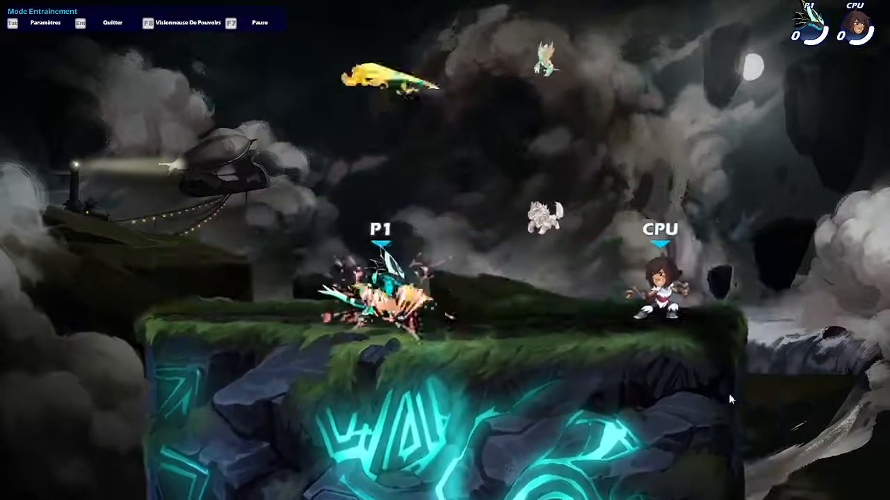
{"action": "key", "text": "Right"}
Step: Quit the Small Brawlhaven match and start another training match with a random legend on Small Galvan Prime
{"action": "key", "text": "Escape"}
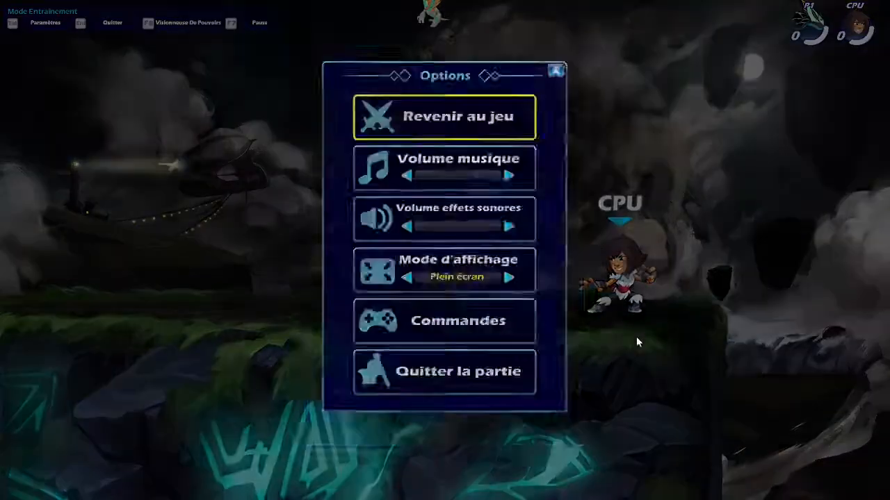
{"action": "left_click", "coordinate": [492, 407]}
{"action": "left_click", "coordinate": [475, 216]}
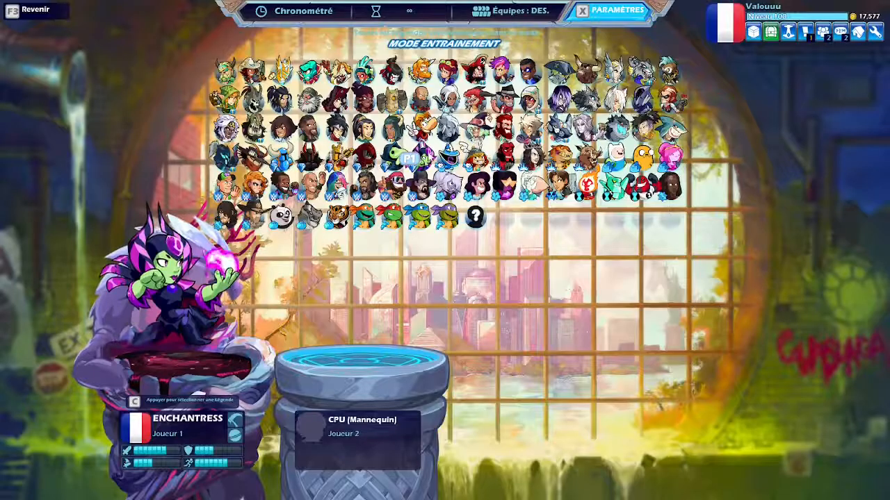
{"action": "left_click", "coordinate": [478, 216]}
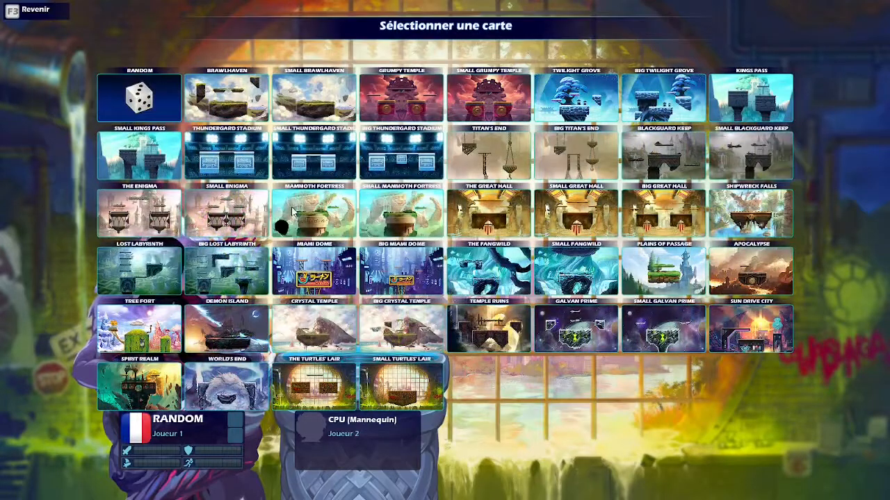
{"action": "left_click", "coordinate": [646, 328]}
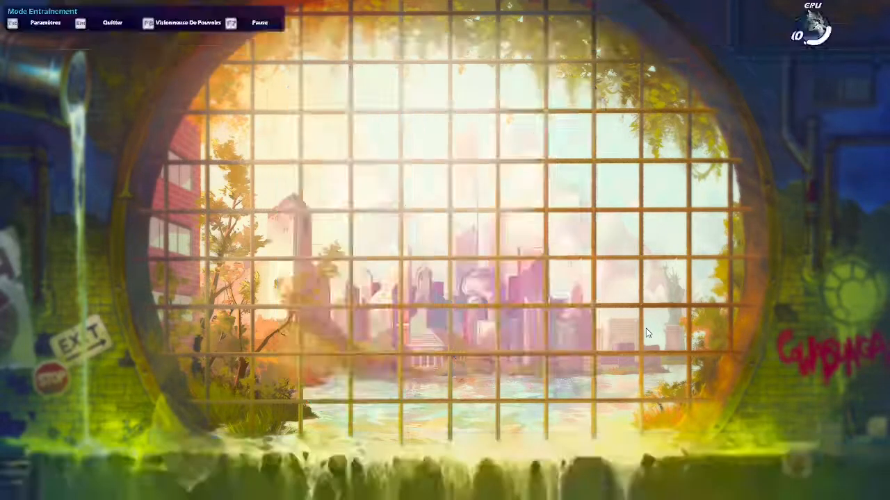
Step: Move the legend around Small Galvan Prime to examine how the moon wallpaper appears behind the stage
{"action": "key", "text": "Left"}
{"action": "key", "text": "space"}
{"action": "key", "text": "Right"}
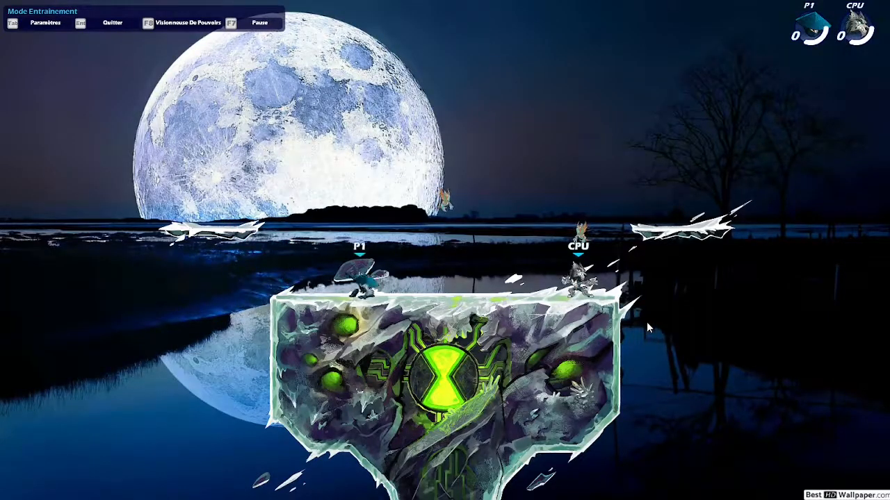
{"action": "key", "text": "space"}
{"action": "key", "text": "Left"}
{"action": "key", "text": "Right"}
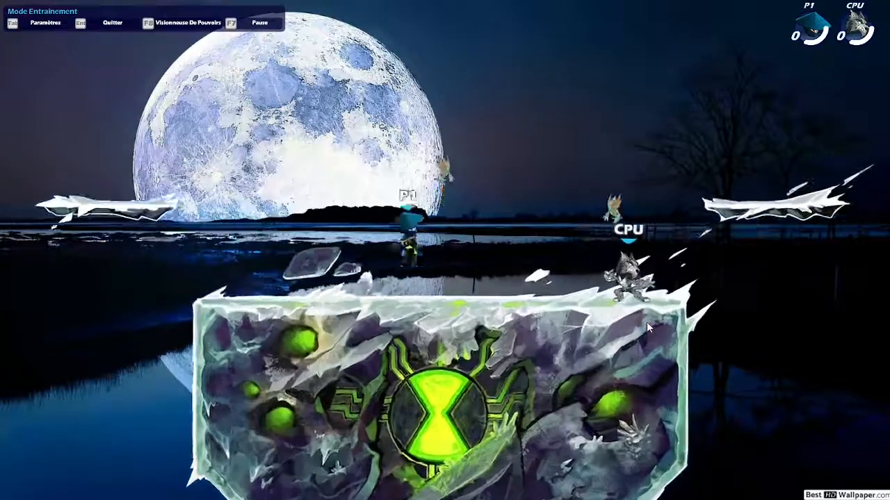
{"action": "key", "text": "Left"}
{"action": "key", "text": "Right"}
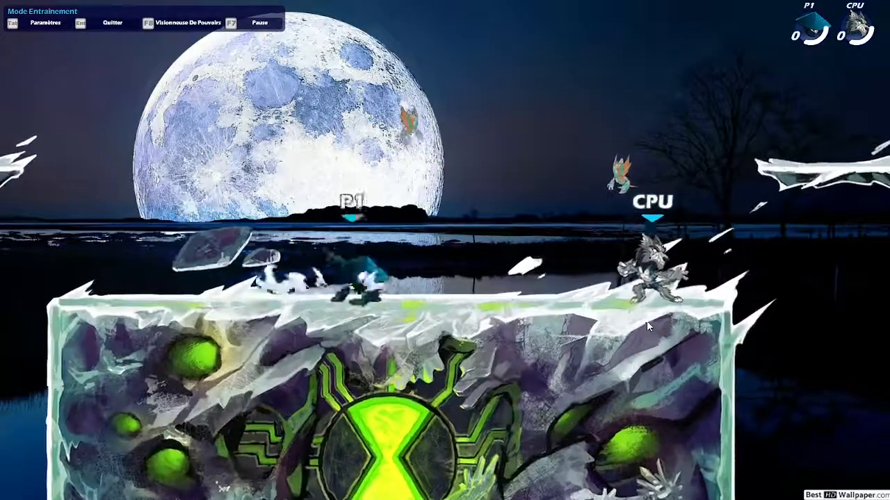
{"action": "key", "text": "Left"}
{"action": "key", "text": "space"}
{"action": "key", "text": "Right"}
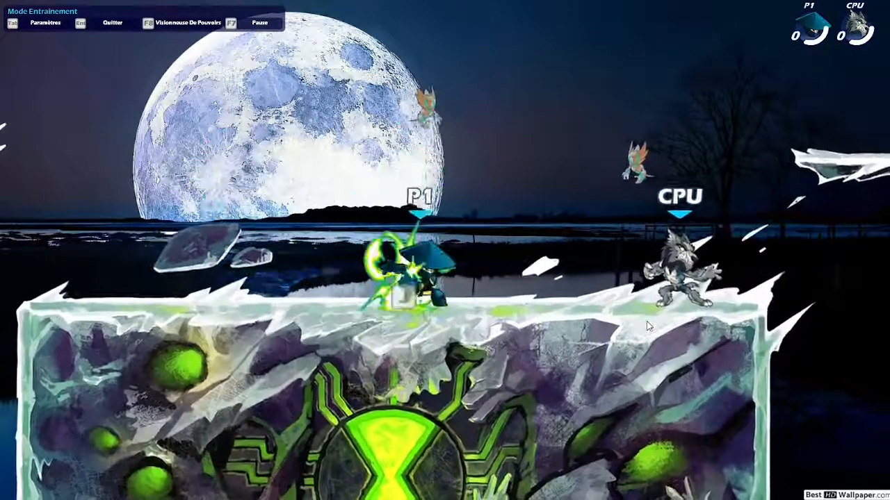
{"action": "key", "text": "Left"}
{"action": "key", "text": "space"}
{"action": "key", "text": "Right"}
{"action": "key", "text": "space"}
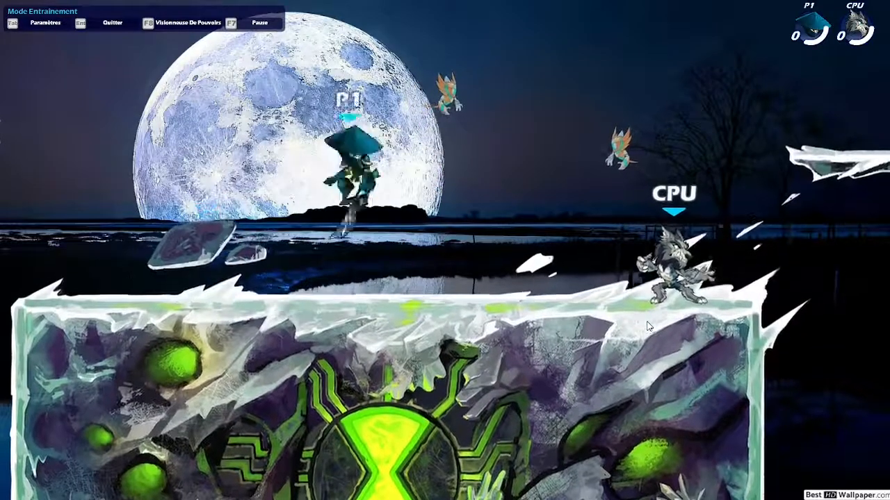
{"action": "key", "text": "Left"}
{"action": "key", "text": "space"}
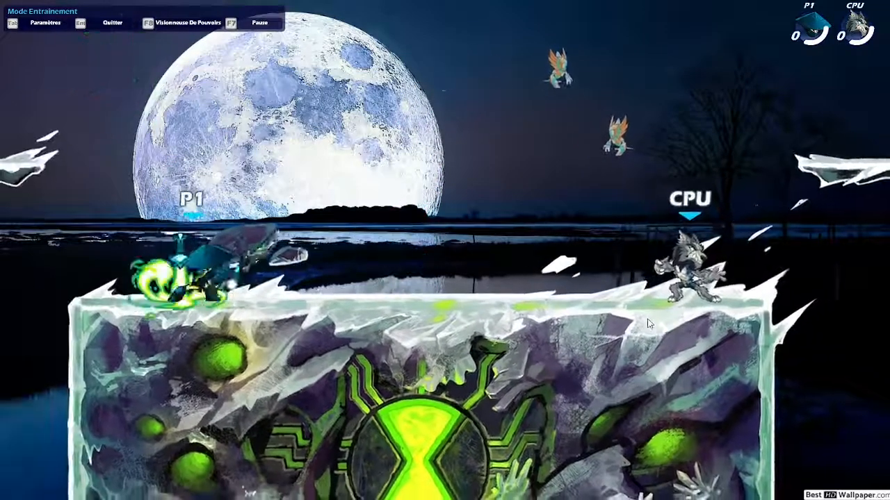
{"action": "key", "text": "Left"}
{"action": "key", "text": "Right"}
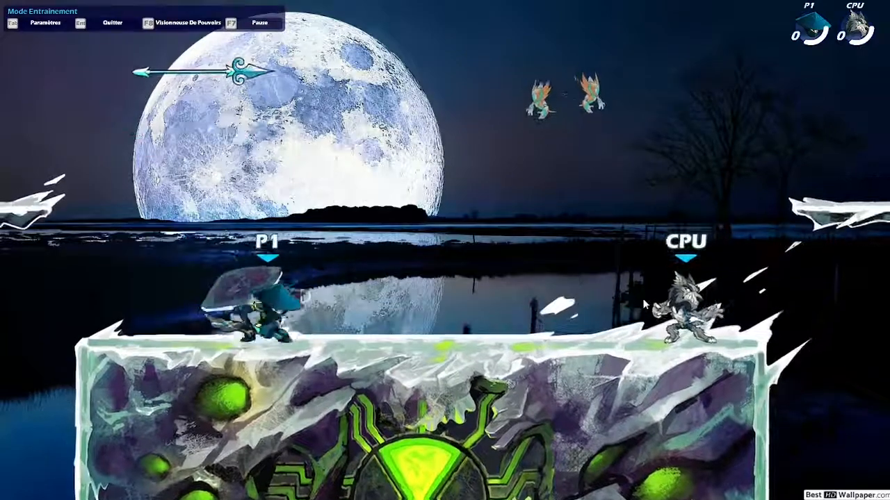
Step: Run, jump and attack the CPU across the Small Galvan Prime stage to view the moon background from both ends
{"action": "key", "text": "Right"}
{"action": "key", "text": "c"}
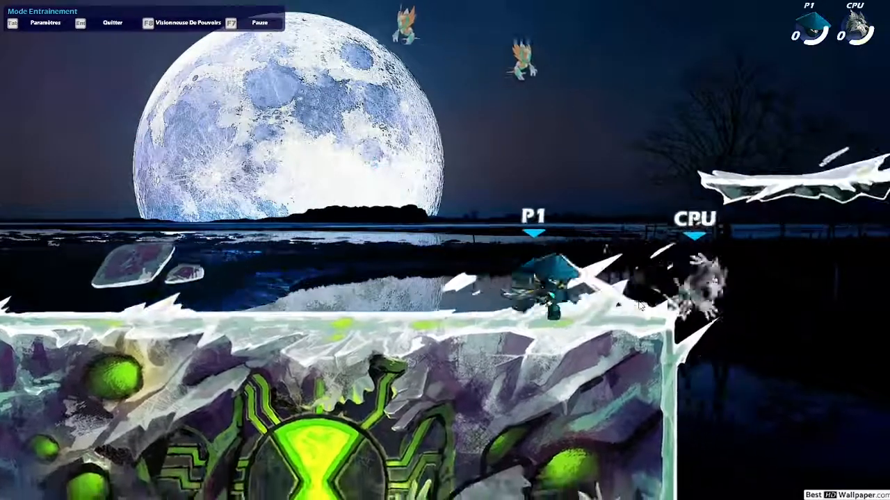
{"action": "key", "text": "space"}
{"action": "key", "text": "Left"}
{"action": "key", "text": "space"}
{"action": "key", "text": "Right"}
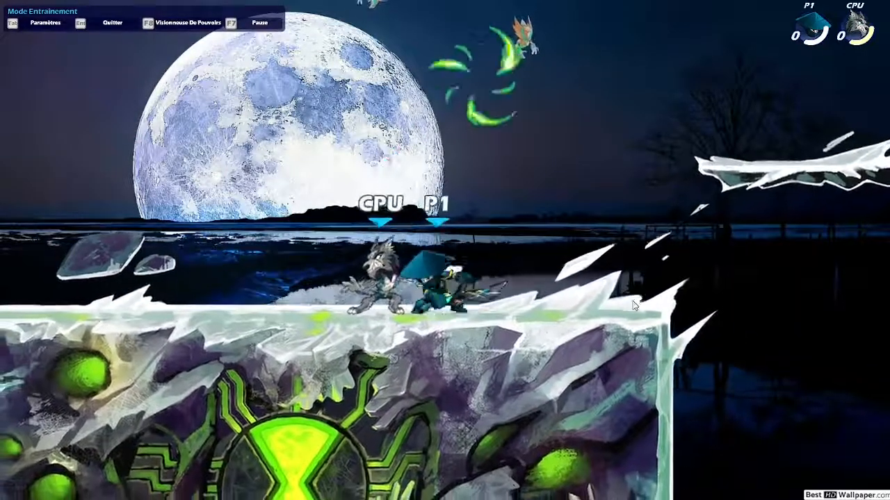
{"action": "key", "text": "Left"}
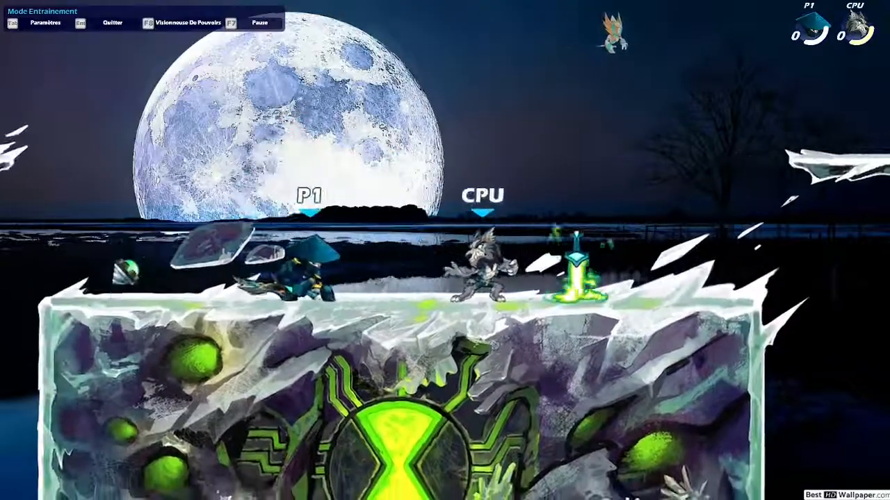
Step: Leave the Small Galvan Prime training match and exit Brawlhalla to the desktop
{"action": "key", "text": "Escape"}
{"action": "key", "text": "Up"}
{"action": "key", "text": "Return"}
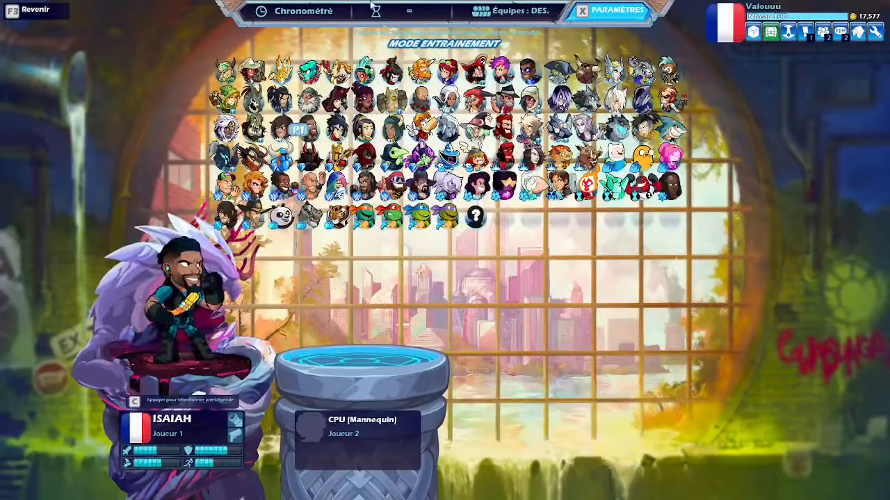
{"action": "key", "text": "Escape"}
{"action": "key", "text": "Escape"}
{"action": "key", "text": "Left"}
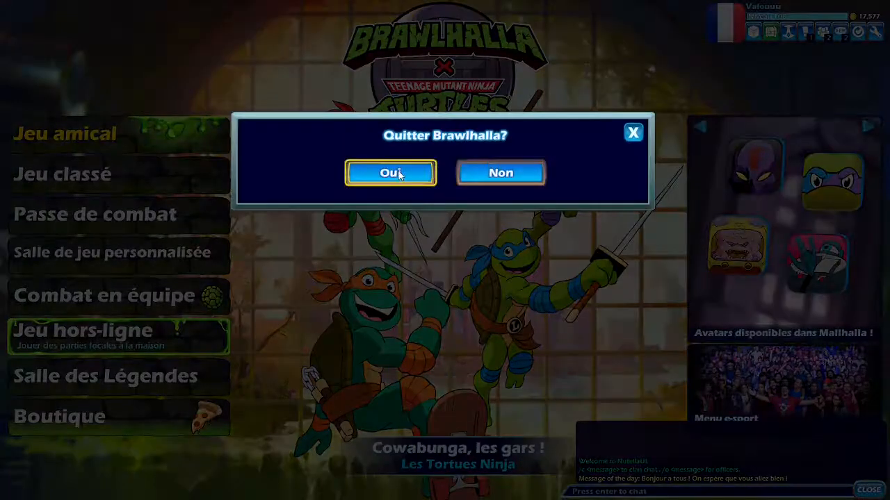
{"action": "key", "text": "Return"}
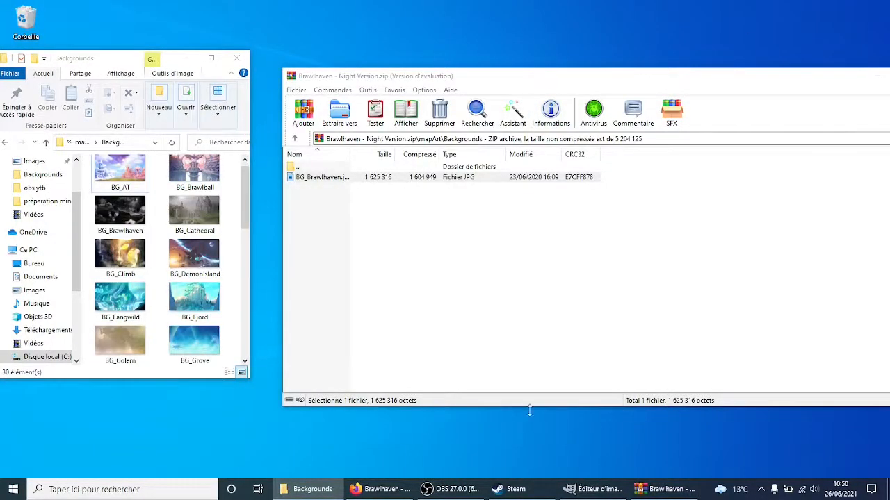
Step: Switch to GIMP, bring the Backgrounds folder window in front of it and go up to the mapArt folder
{"action": "left_click", "coordinate": [595, 489]}
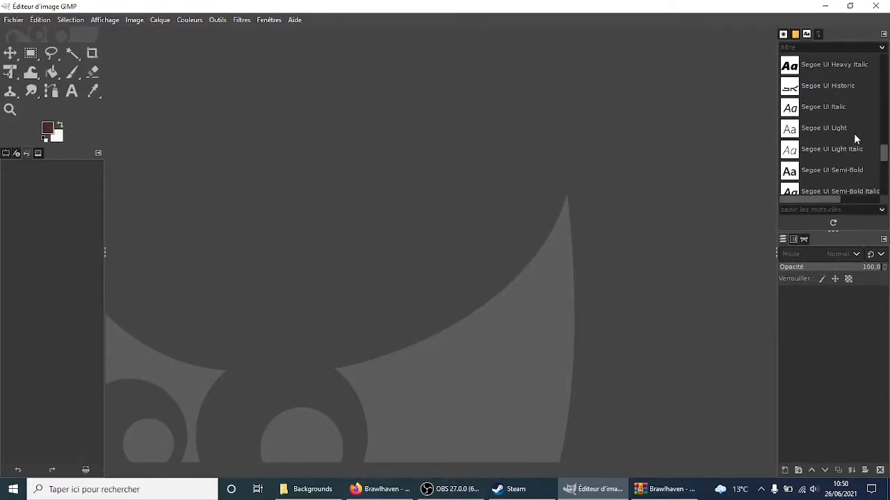
{"action": "scroll", "coordinate": [851, 141], "scroll_direction": "down", "scroll_amount": 3}
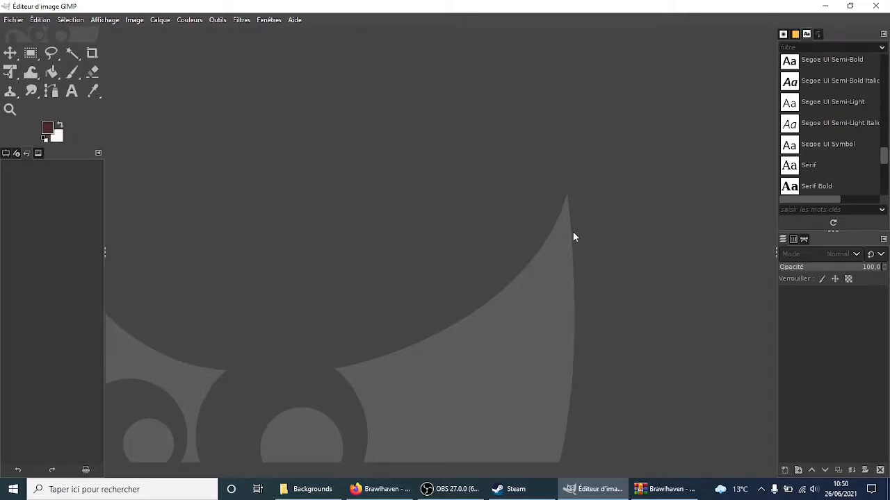
{"action": "left_click", "coordinate": [300, 489]}
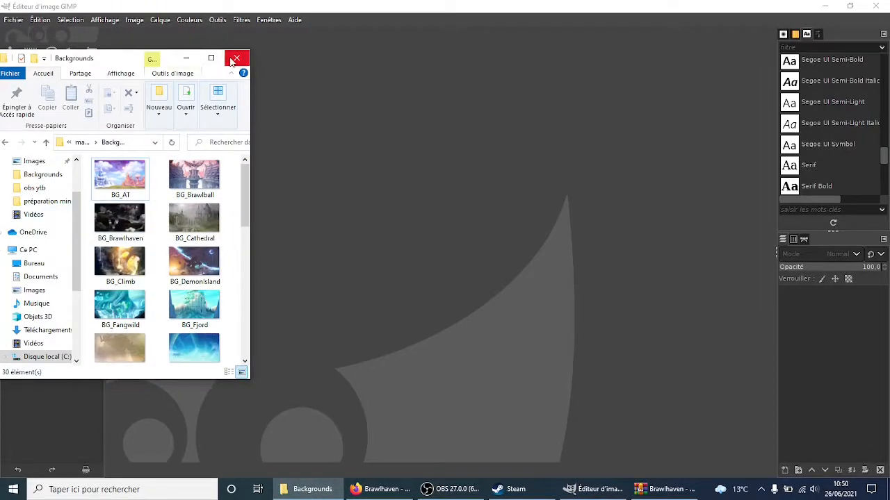
{"action": "scroll", "coordinate": [177, 182], "scroll_direction": "down", "scroll_amount": 2}
{"action": "left_click", "coordinate": [48, 142]}
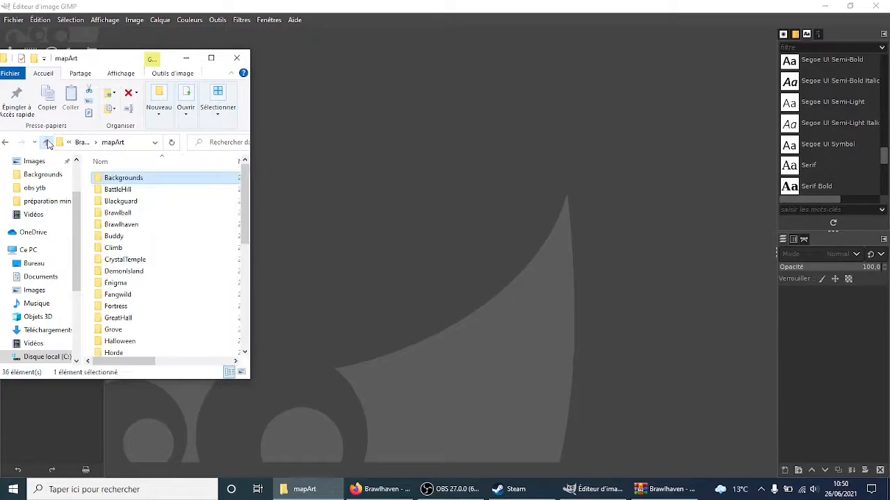
Step: Look through the mapArt map folders, view the platform images in CrystalTemple and return to mapArt
{"action": "scroll", "coordinate": [132, 226], "scroll_direction": "down", "scroll_amount": 2}
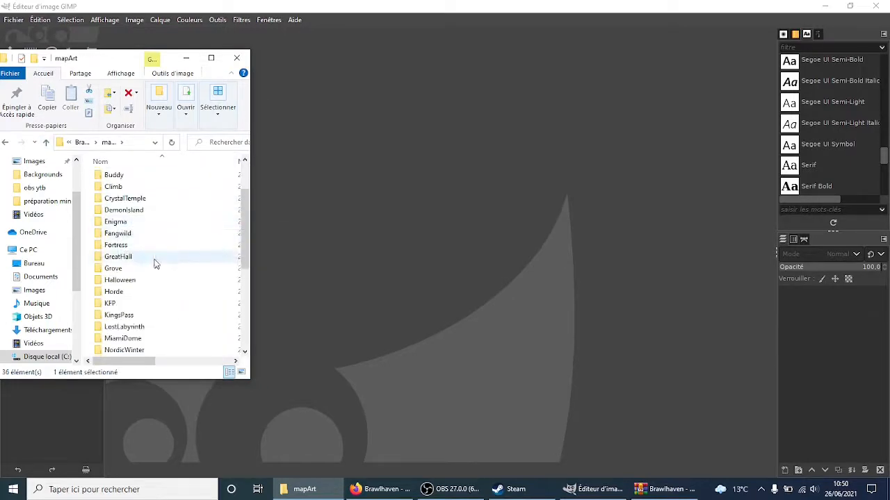
{"action": "scroll", "coordinate": [156, 262], "scroll_direction": "up", "scroll_amount": 2}
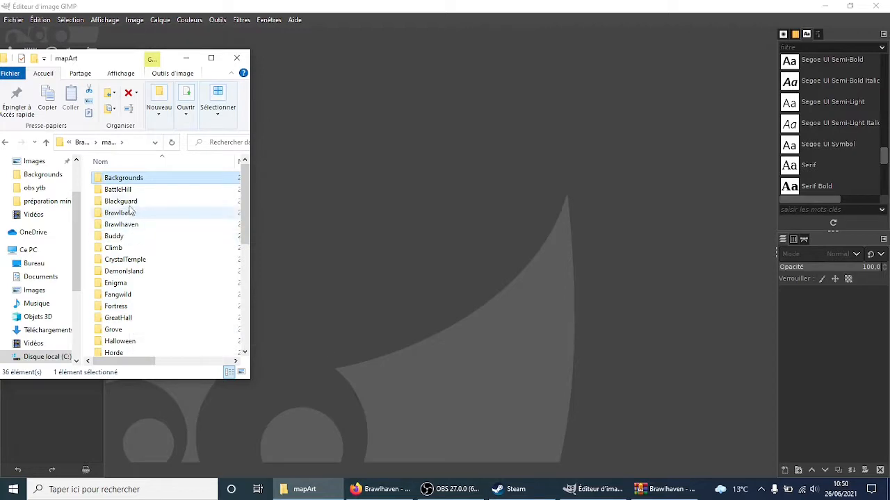
{"action": "double_click", "coordinate": [136, 259]}
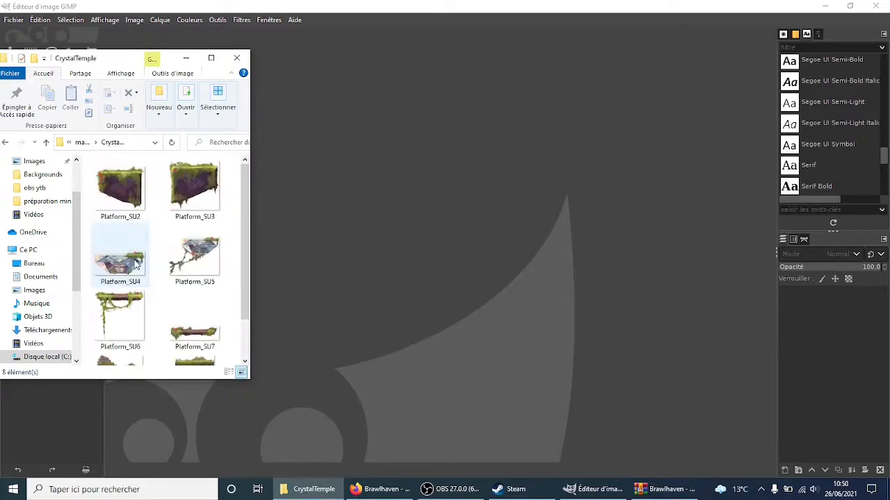
{"action": "left_click", "coordinate": [6, 142]}
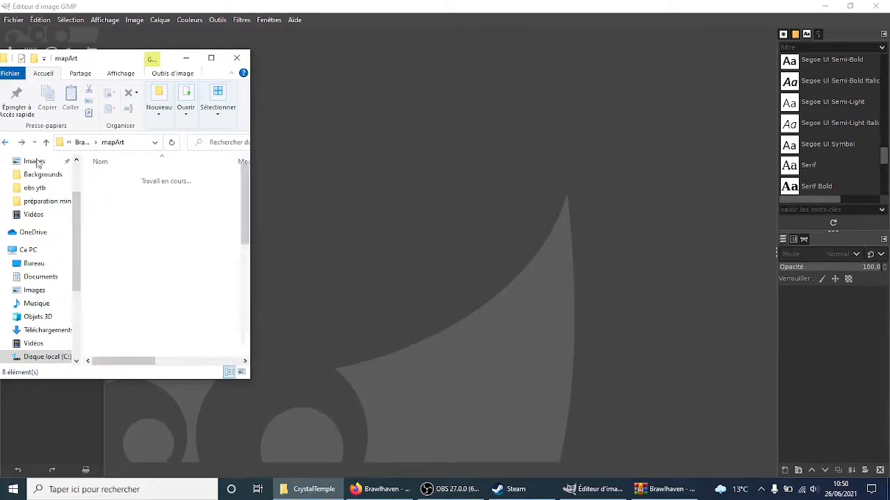
Step: Open the Platform_Demon8 image from the DemonIsland folder in GIMP
{"action": "double_click", "coordinate": [137, 273]}
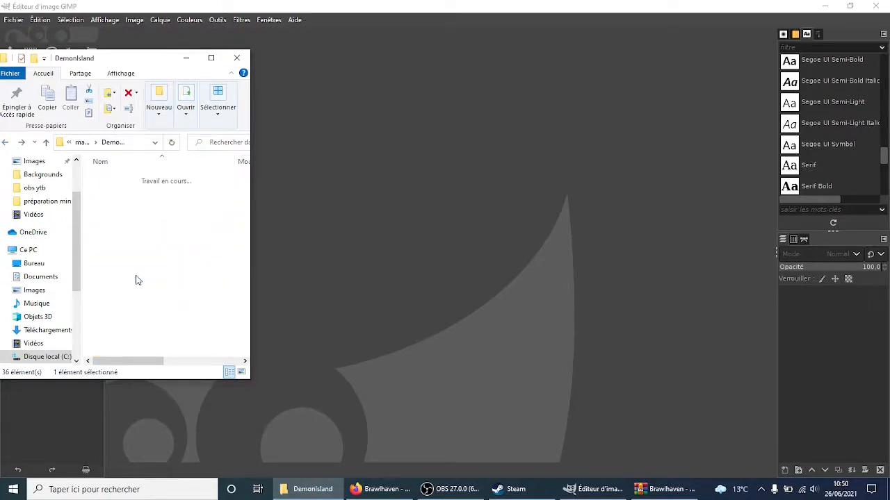
{"action": "left_click", "coordinate": [137, 280]}
{"action": "scroll", "coordinate": [137, 280], "scroll_direction": "down", "scroll_amount": 4}
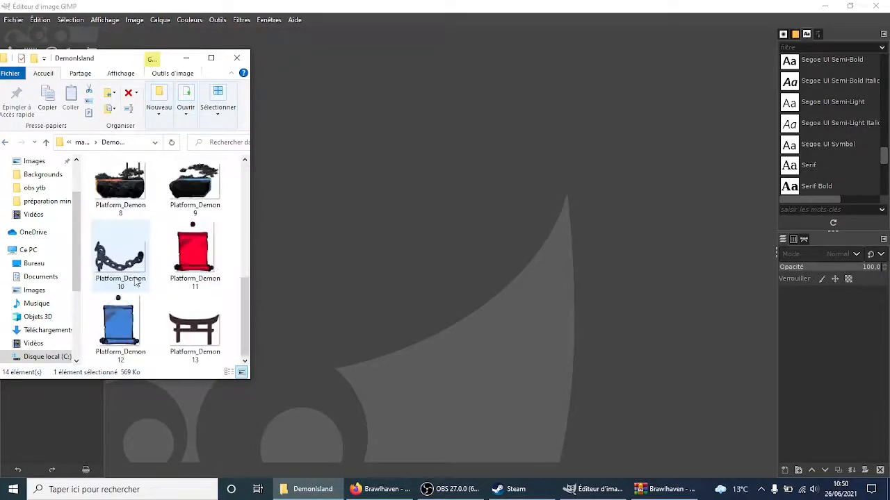
{"action": "scroll", "coordinate": [137, 281], "scroll_direction": "up", "scroll_amount": 1}
{"action": "left_click", "coordinate": [137, 277]}
{"action": "left_click_drag", "start_coordinate": [129, 233], "coordinate": [379, 212]}
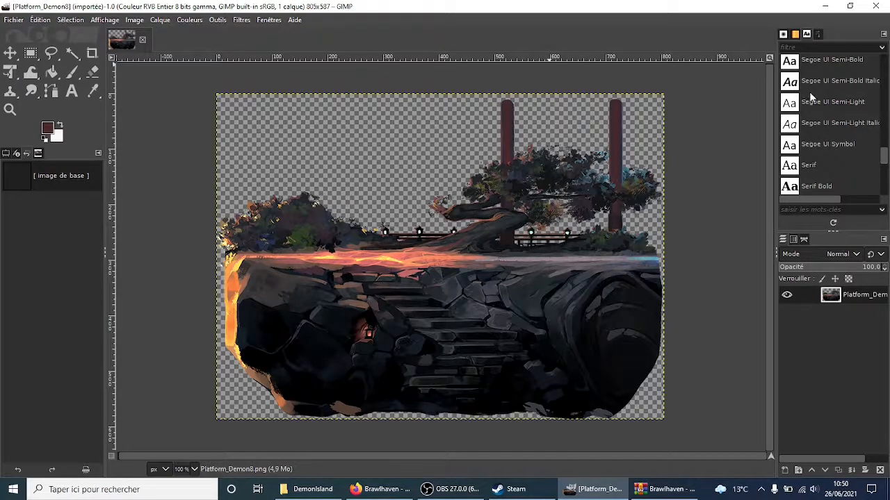
Step: Darken the platform image with Curves (Courbes), using a Value channel point at about input 164, output 93
{"action": "scroll", "coordinate": [809, 96], "scroll_direction": "down", "scroll_amount": 3}
{"action": "scroll", "coordinate": [806, 94], "scroll_direction": "up", "scroll_amount": 4}
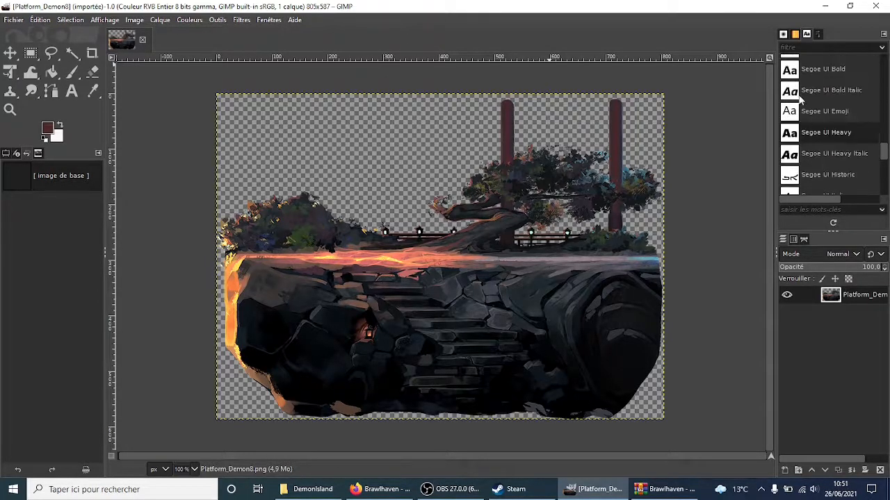
{"action": "scroll", "coordinate": [793, 102], "scroll_direction": "down", "scroll_amount": 2}
{"action": "left_click", "coordinate": [239, 20]}
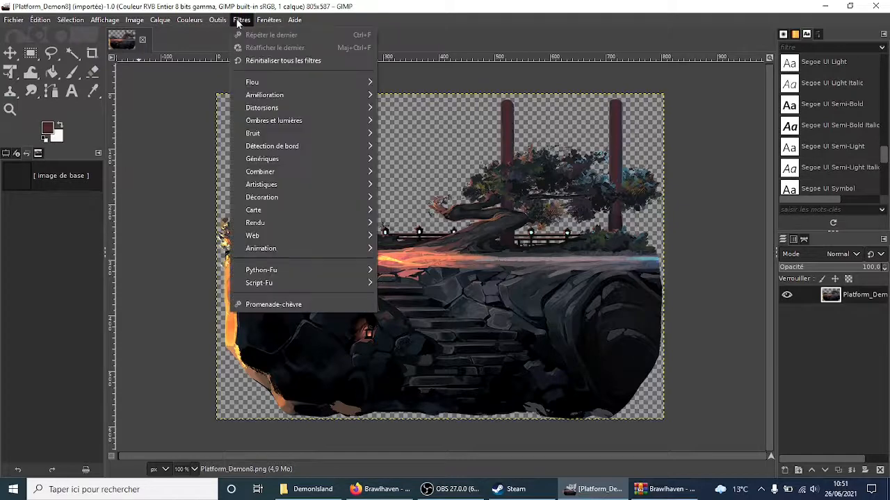
{"action": "left_click", "coordinate": [189, 20]}
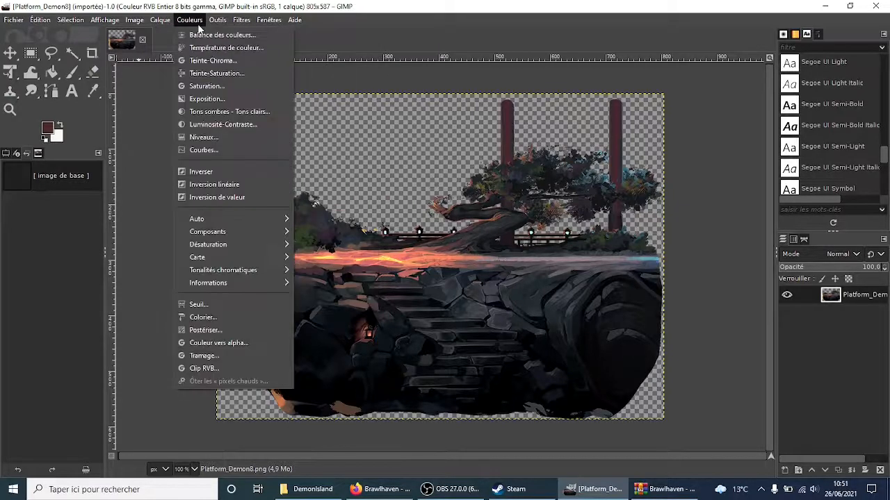
{"action": "left_click", "coordinate": [215, 150]}
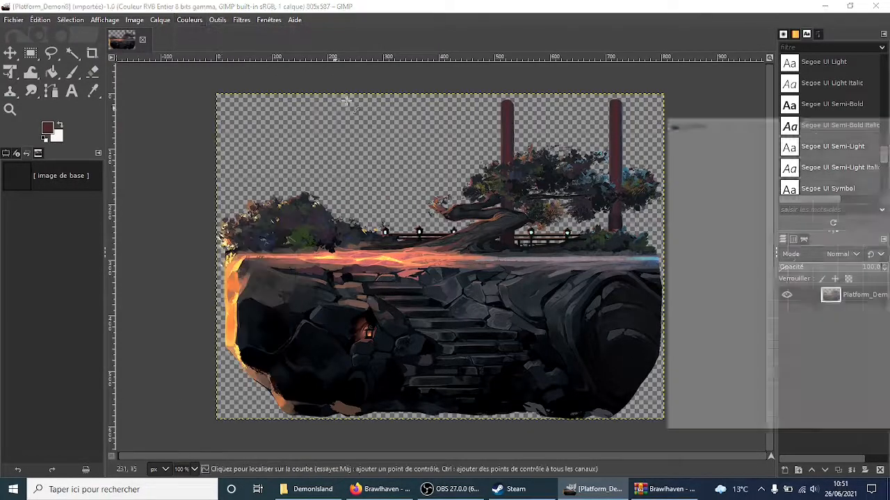
{"action": "left_click_drag", "start_coordinate": [732, 306], "coordinate": [816, 285]}
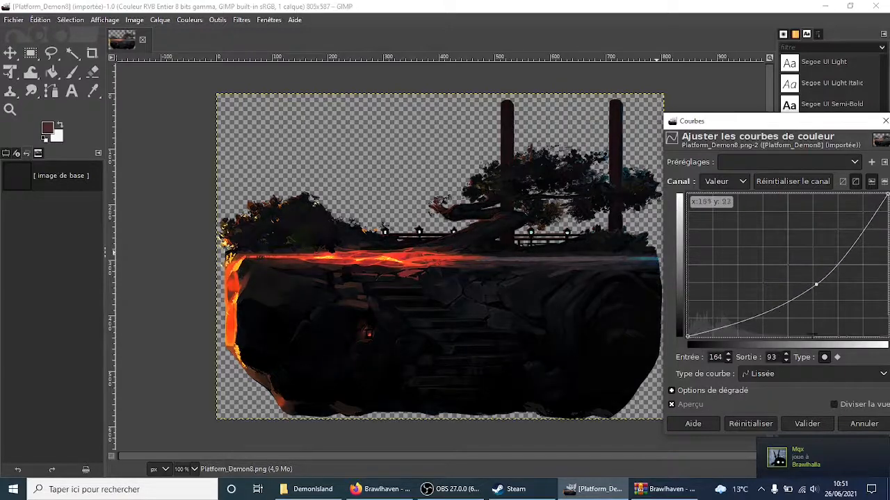
{"action": "left_click", "coordinate": [803, 423]}
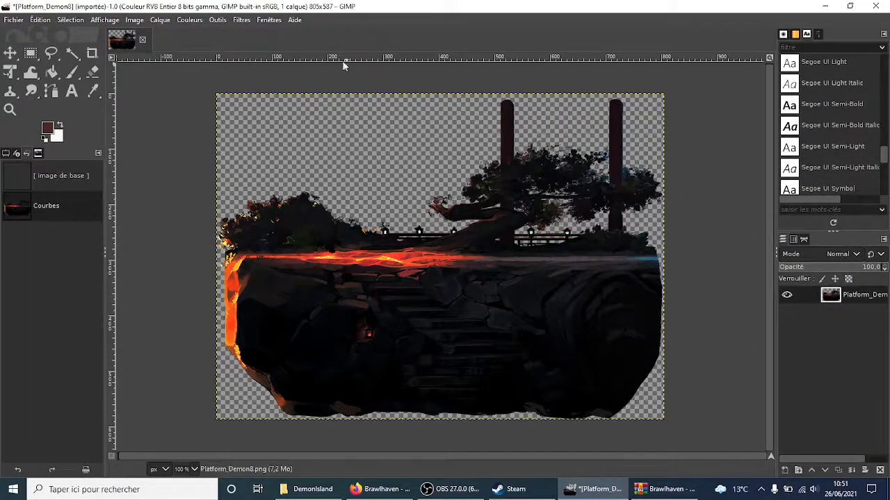
Step: Apply the Lissage enhancement filter to the darkened platform image
{"action": "left_click", "coordinate": [266, 21]}
{"action": "mouse_move", "coordinate": [238, 26]}
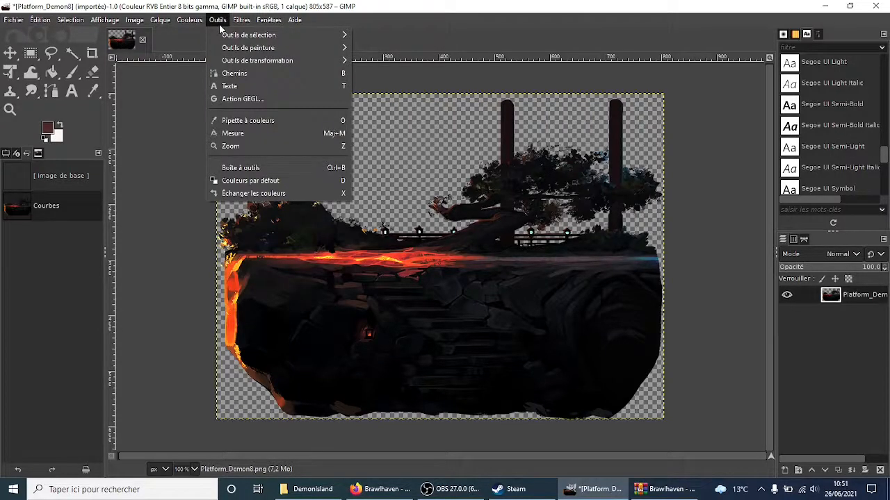
{"action": "mouse_move", "coordinate": [183, 28]}
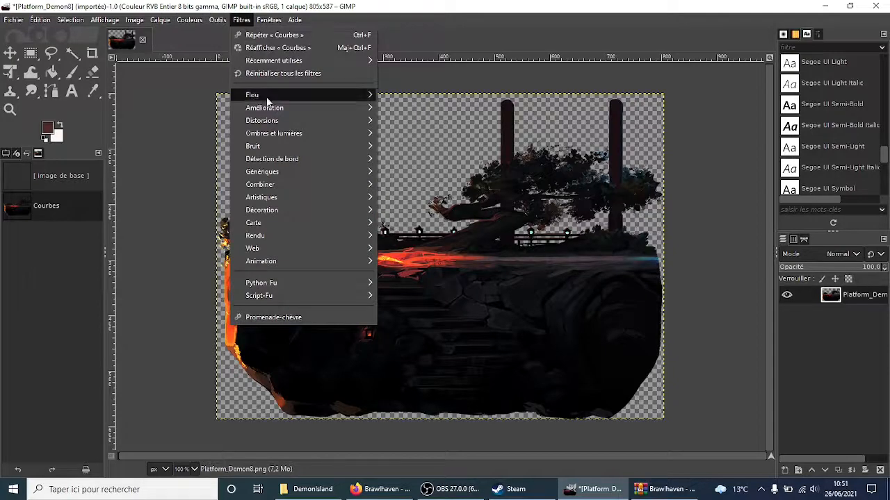
{"action": "mouse_move", "coordinate": [271, 109]}
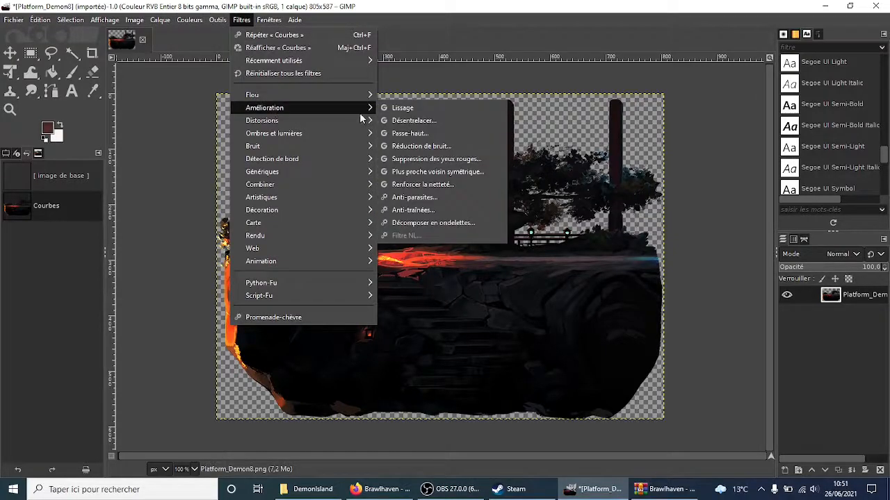
{"action": "left_click", "coordinate": [422, 109]}
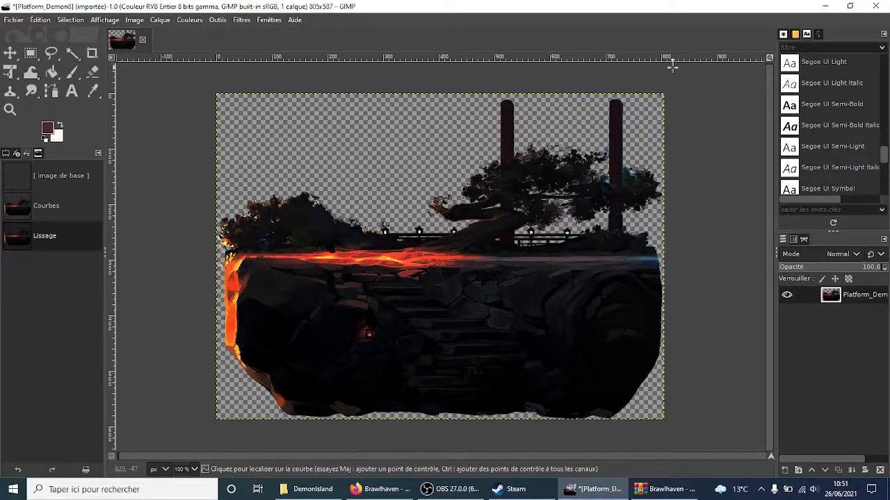
Step: Fill the whole platform image with the "Wood of some sort" pattern
{"action": "left_click", "coordinate": [795, 35]}
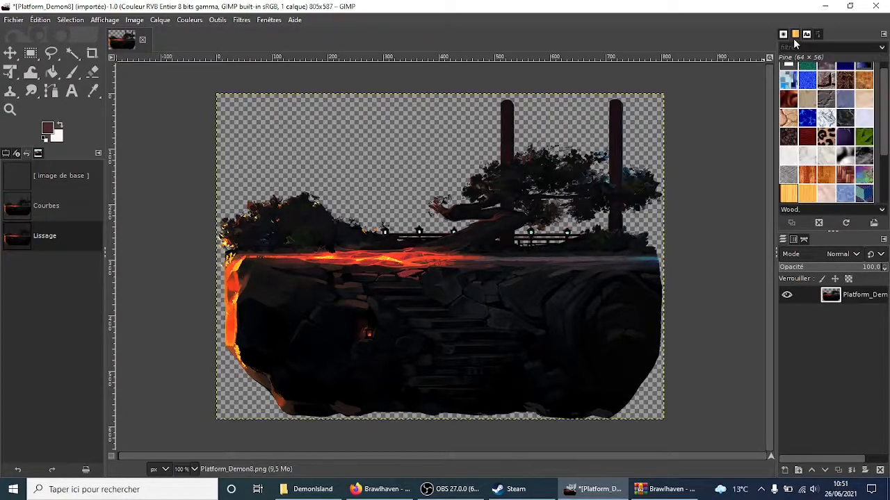
{"action": "scroll", "coordinate": [828, 121], "scroll_direction": "down", "scroll_amount": 2}
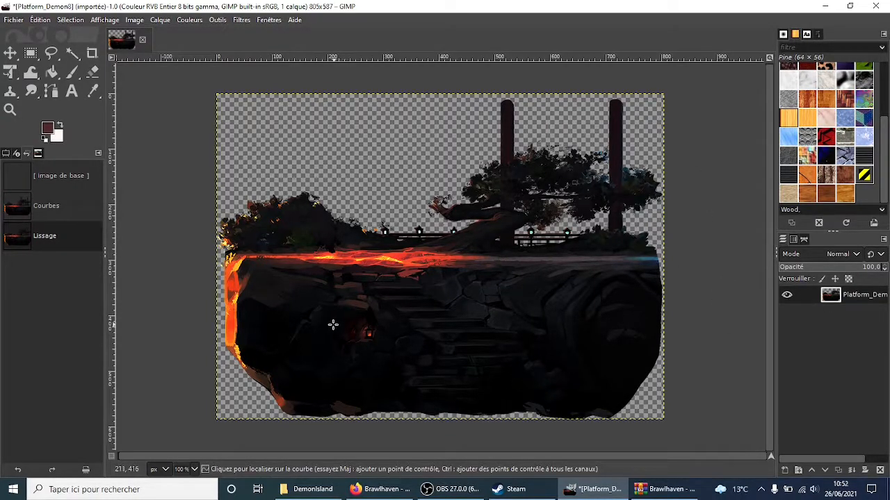
{"action": "left_click_drag", "start_coordinate": [846, 195], "coordinate": [543, 273]}
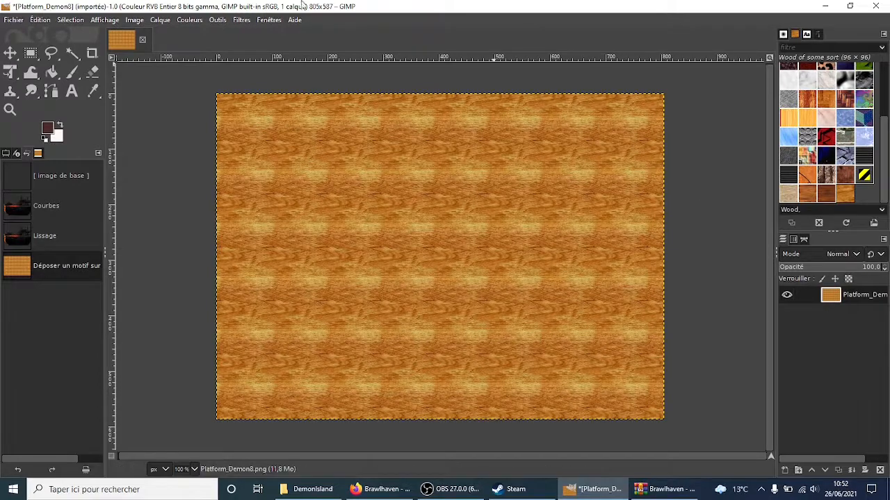
Step: Toggle the platform layer's visibility off and on, and revert the image to its Lissage history state
{"action": "left_click", "coordinate": [142, 41]}
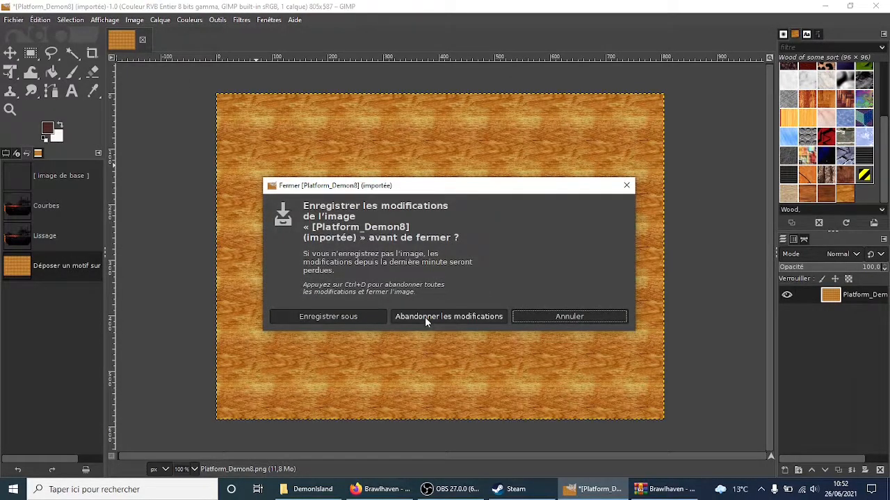
{"action": "left_click", "coordinate": [626, 185]}
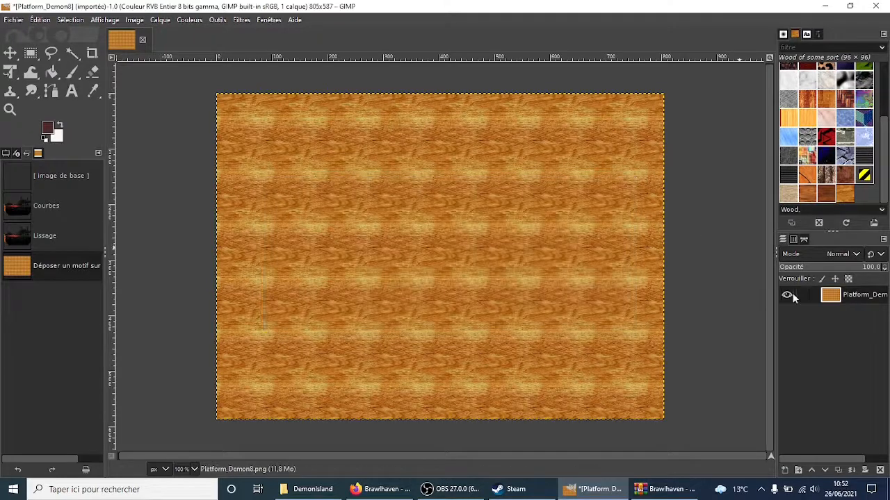
{"action": "left_click", "coordinate": [788, 296]}
{"action": "left_click", "coordinate": [787, 295]}
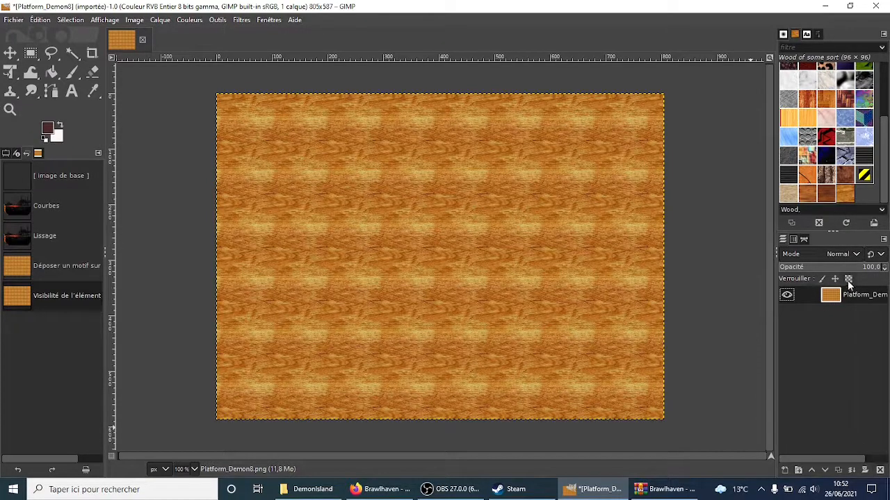
{"action": "left_click", "coordinate": [66, 238]}
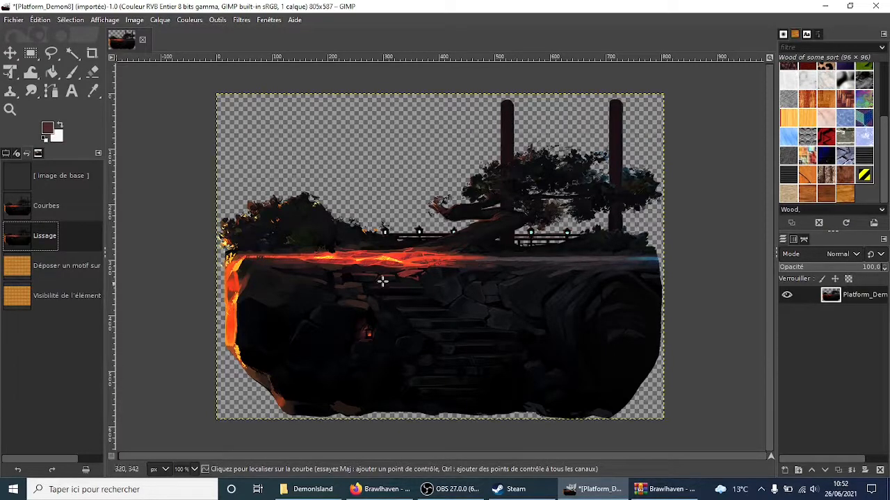
Step: Export the edited image as Platform_Demon8.png in the DemonIsland folder, replacing the existing file and keeping the current PNG options
{"action": "left_click", "coordinate": [13, 19]}
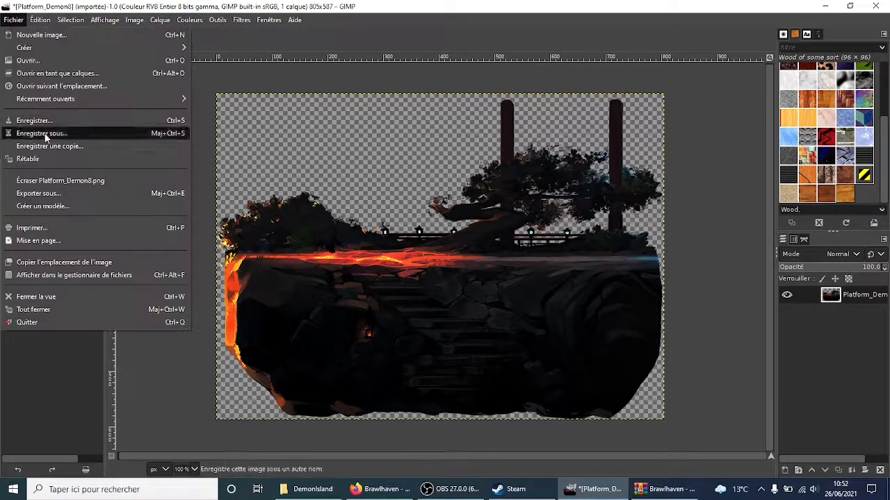
{"action": "left_click", "coordinate": [61, 194]}
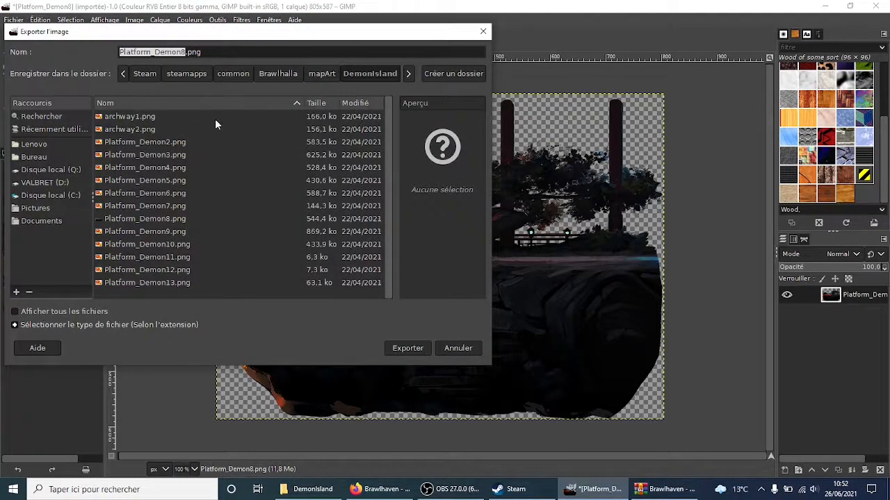
{"action": "left_click", "coordinate": [400, 349]}
{"action": "left_click", "coordinate": [296, 246]}
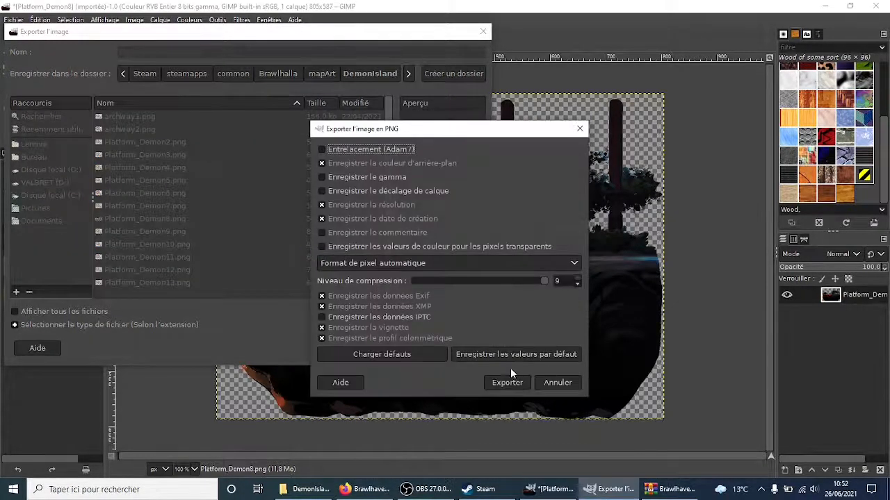
{"action": "left_click", "coordinate": [511, 379]}
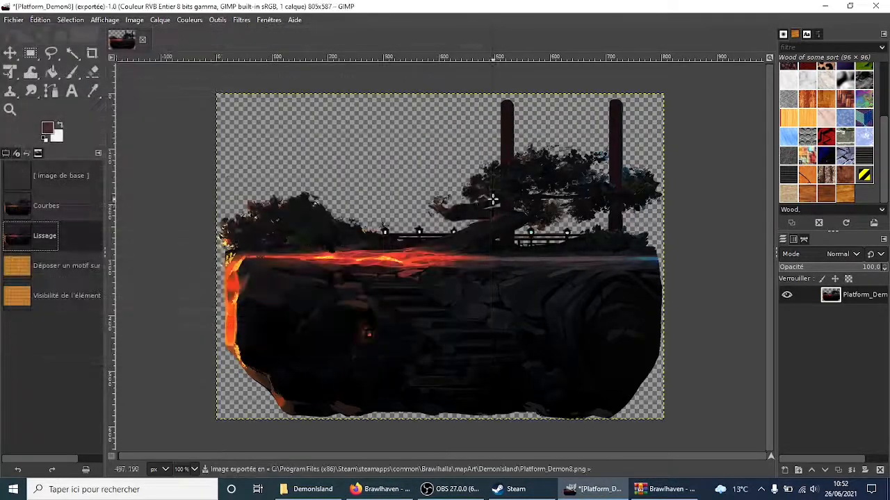
Step: Switch to Brawlhalla by launching the game from Steam
{"action": "left_click", "coordinate": [761, 490]}
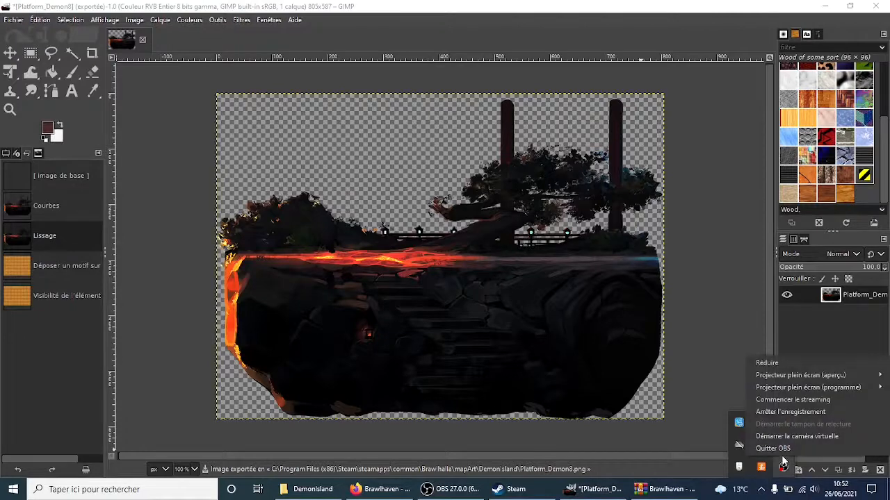
{"action": "left_click", "coordinate": [761, 490]}
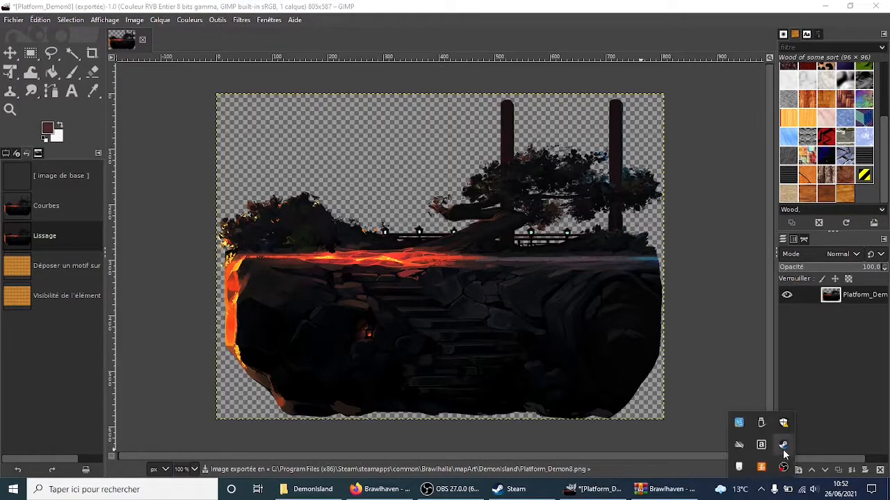
{"action": "left_click", "coordinate": [801, 291]}
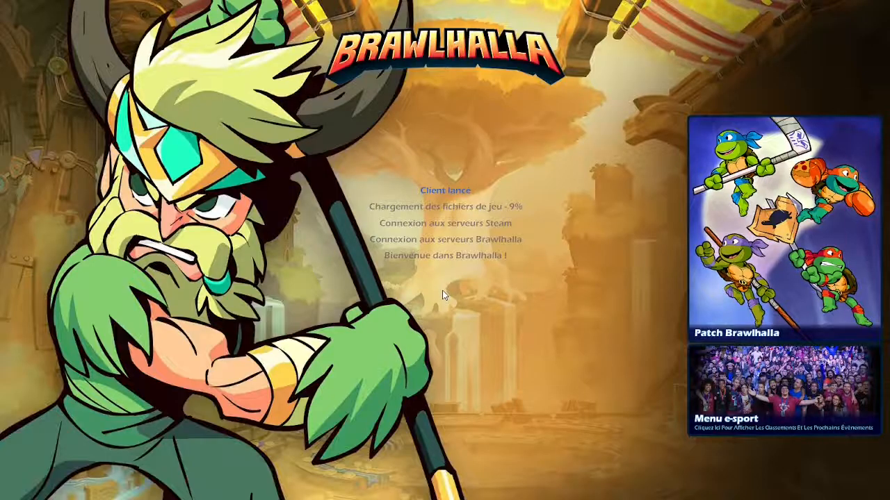
{"action": "key", "text": "super"}
{"action": "left_click", "coordinate": [503, 312]}
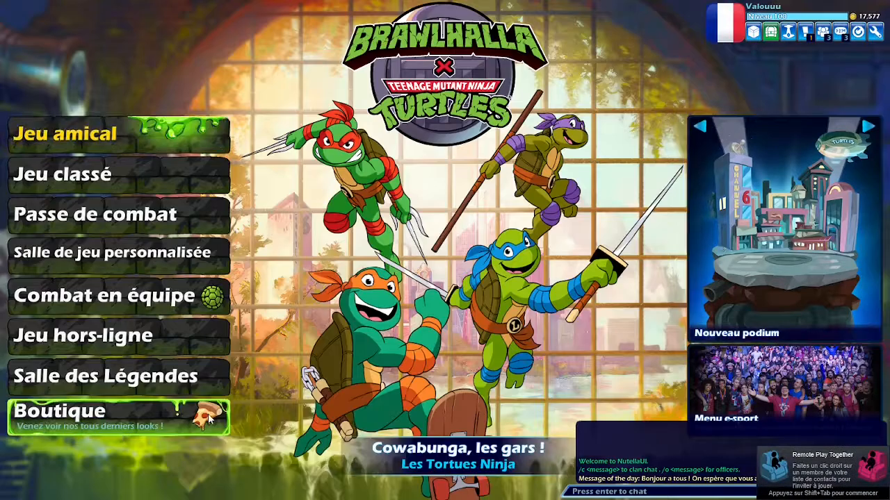
Step: Start an offline training match on the Demon Island map with a random legend
{"action": "left_click", "coordinate": [209, 413]}
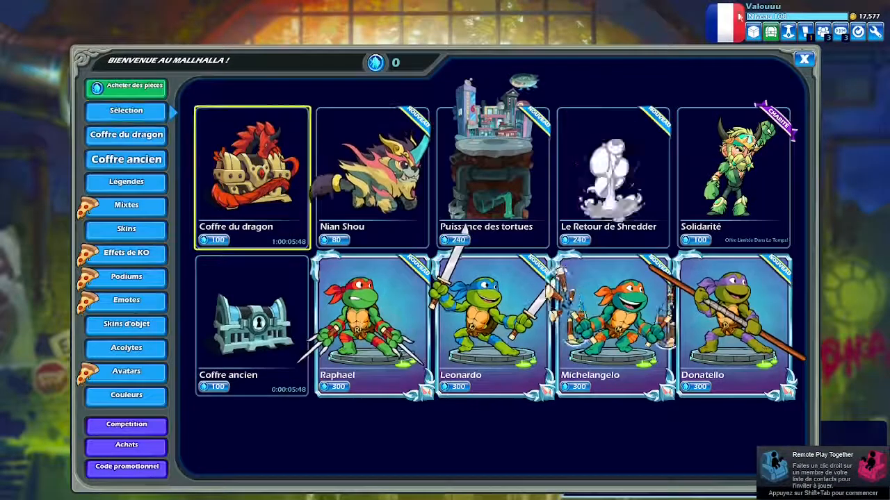
{"action": "left_click", "coordinate": [803, 60]}
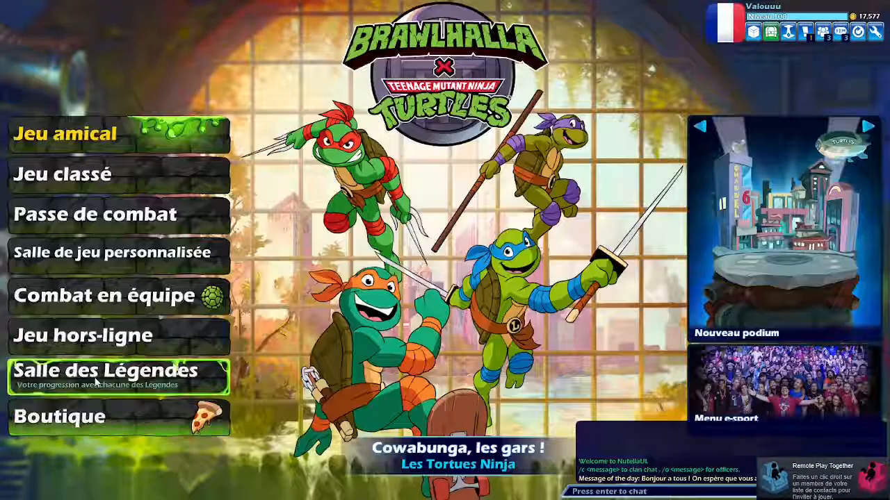
{"action": "left_click", "coordinate": [102, 353]}
{"action": "left_click", "coordinate": [428, 316]}
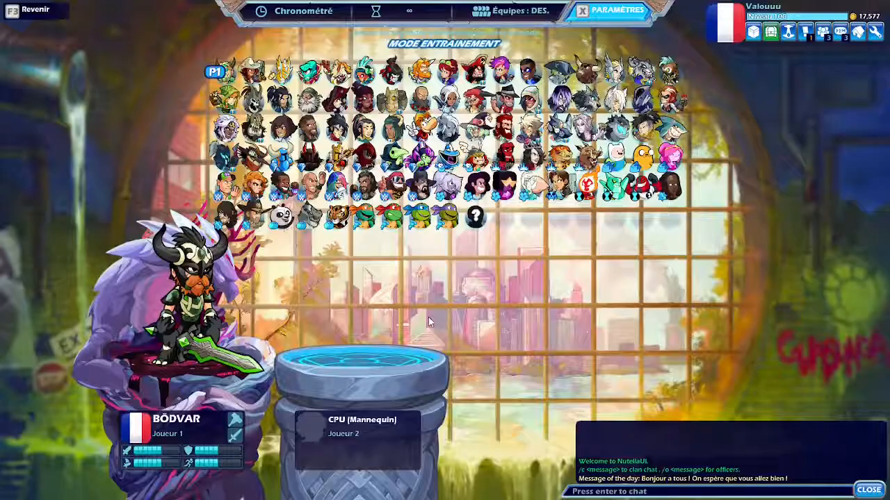
{"action": "left_click", "coordinate": [475, 217]}
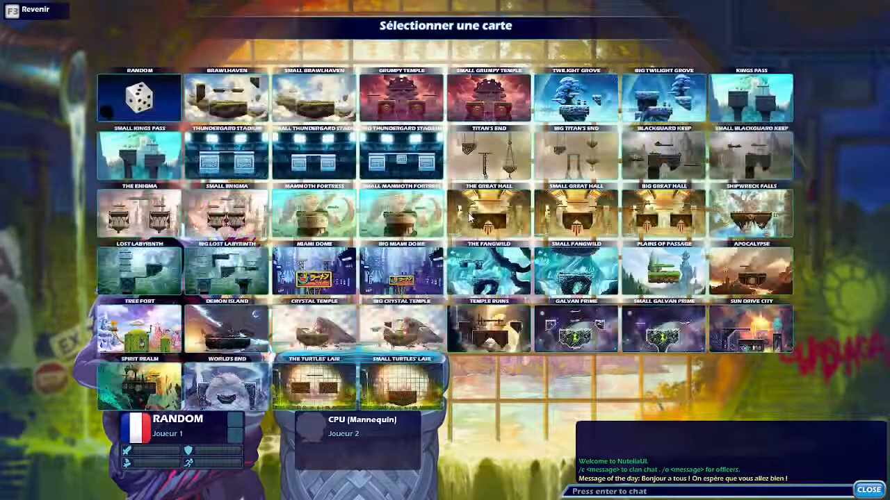
{"action": "left_click", "coordinate": [242, 324]}
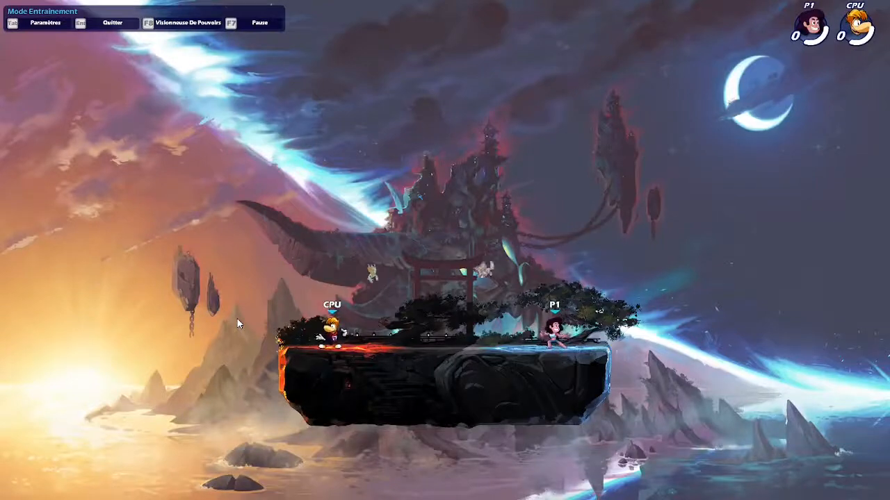
Step: Run and jump back and forth across the Demon Island platform to examine its darkened texture in the game
{"action": "key", "text": "Left"}
{"action": "key", "text": "space"}
{"action": "key", "text": "Right"}
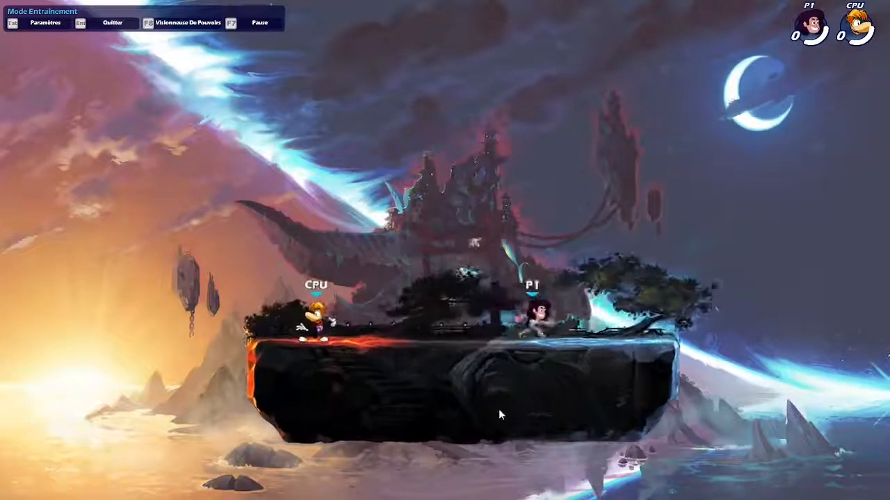
{"action": "key", "text": "Left"}
{"action": "key", "text": "space"}
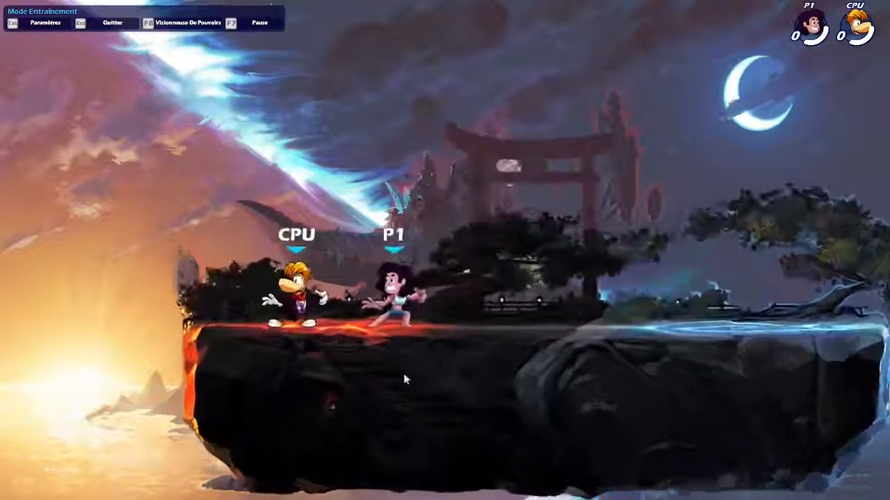
{"action": "key", "text": "Right"}
{"action": "key", "text": "space"}
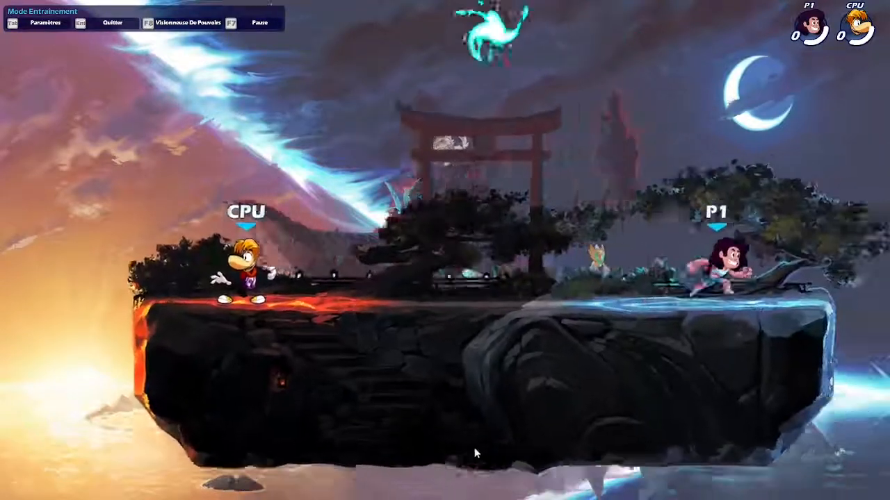
{"action": "key", "text": "space"}
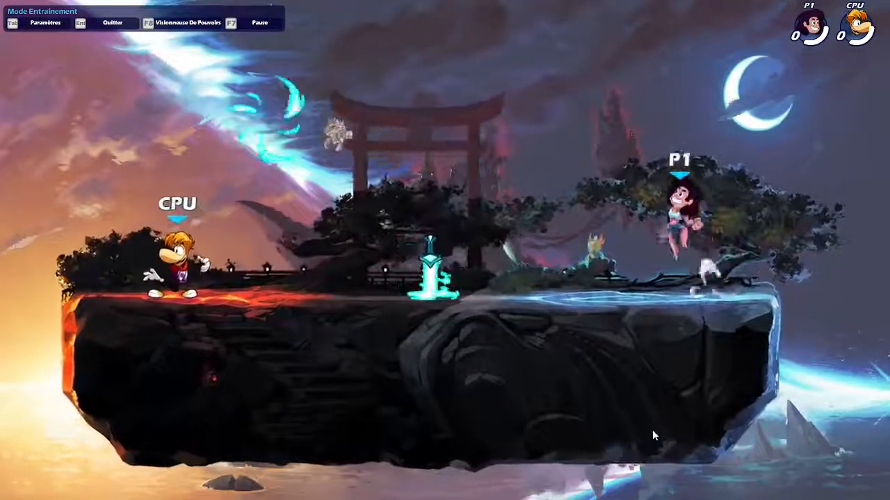
Step: Pick up the sword and attack the CPU dummy near the lava edge while viewing the modified platform
{"action": "key", "text": "Left"}
{"action": "key", "text": "c"}
{"action": "key", "text": "Right"}
{"action": "key", "text": "space"}
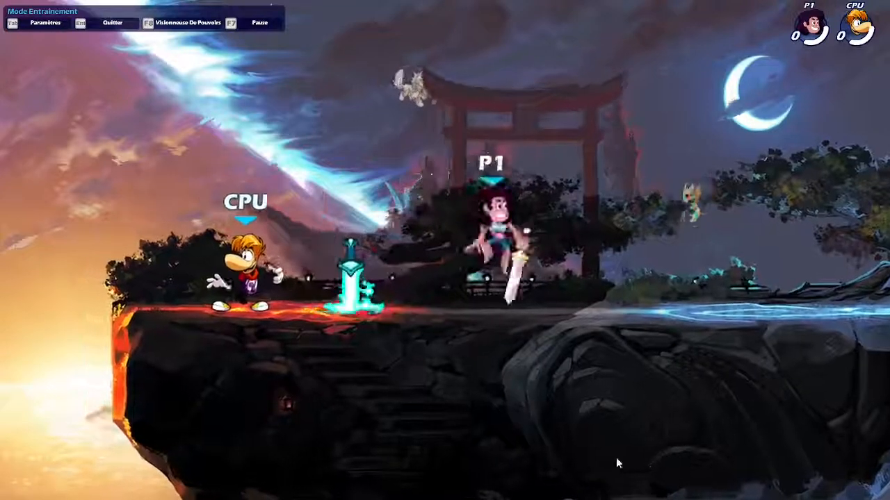
{"action": "key", "text": "Left"}
{"action": "key", "text": "c"}
{"action": "key", "text": "space"}
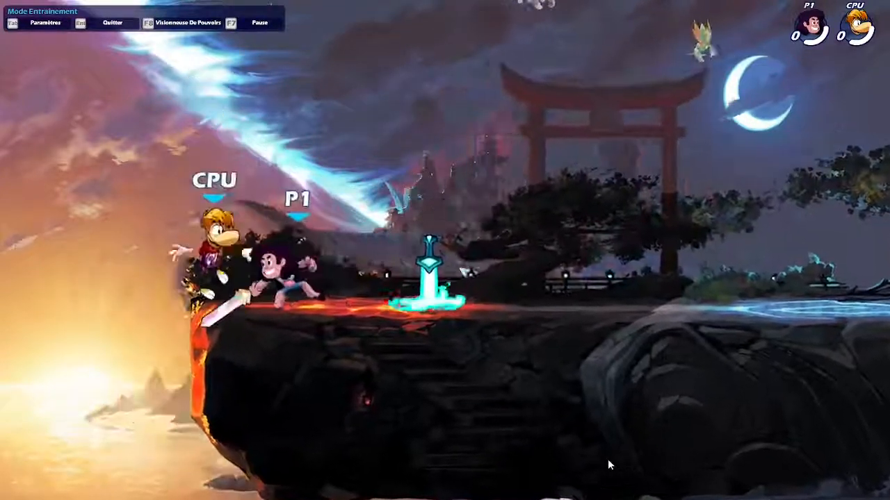
{"action": "key", "text": "Right"}
{"action": "key", "text": "space"}
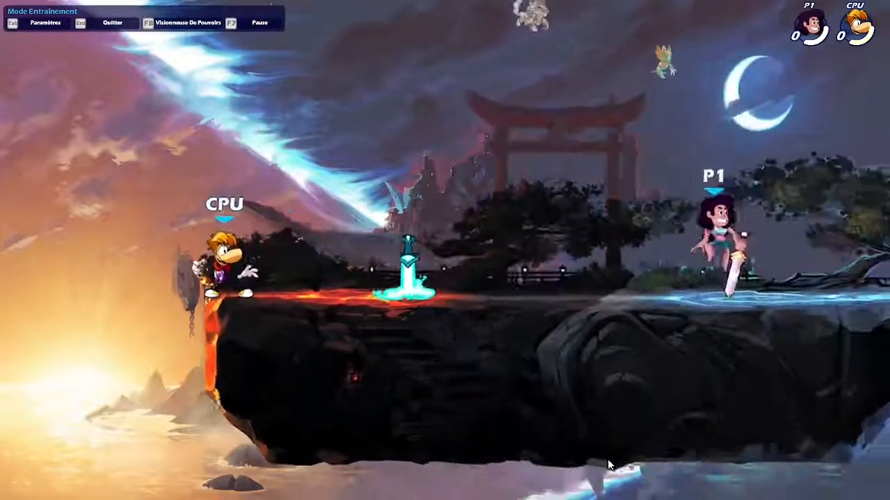
Step: Throw away the sword, pick up the other weapon and jump around the middle of the modified platform
{"action": "key", "text": "v"}
{"action": "key", "text": "Left"}
{"action": "key", "text": "c"}
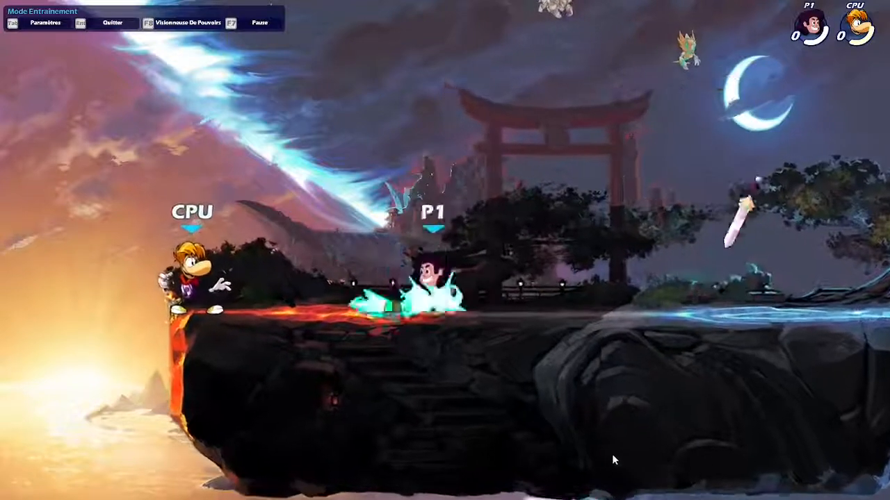
{"action": "key", "text": "Right"}
{"action": "key", "text": "space"}
{"action": "key", "text": "Left"}
{"action": "key", "text": "space"}
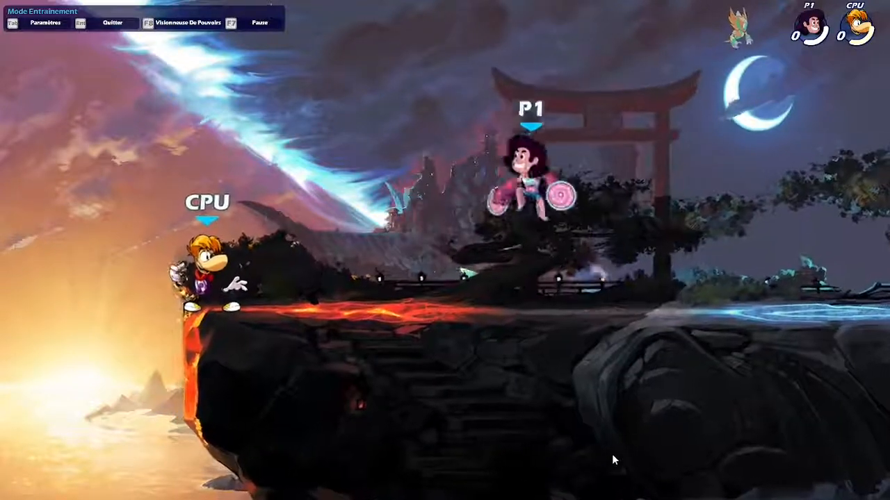
{"action": "key", "text": "Right"}
{"action": "key", "text": "space"}
{"action": "key", "text": "Left"}
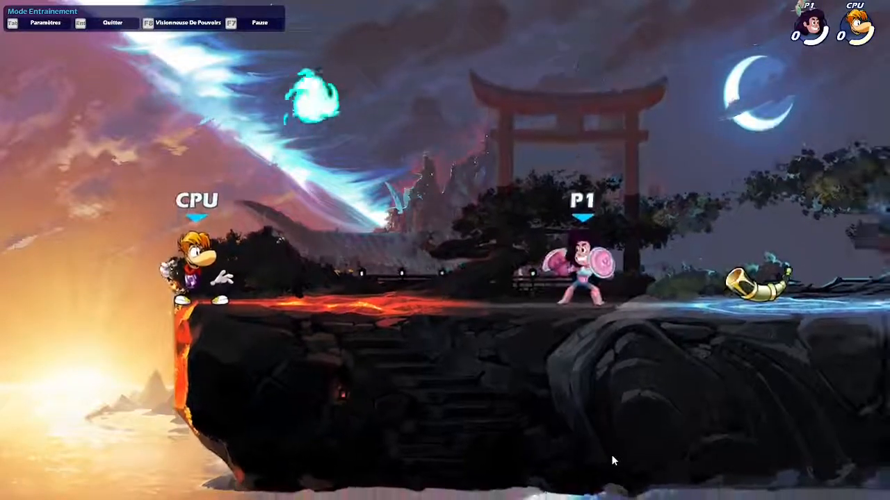
Step: Fight the CPU dummy around the lava edge, on the ground and in the air, to view the platform against its background
{"action": "key", "text": "Left"}
{"action": "key", "text": "Left"}
{"action": "key", "text": "c"}
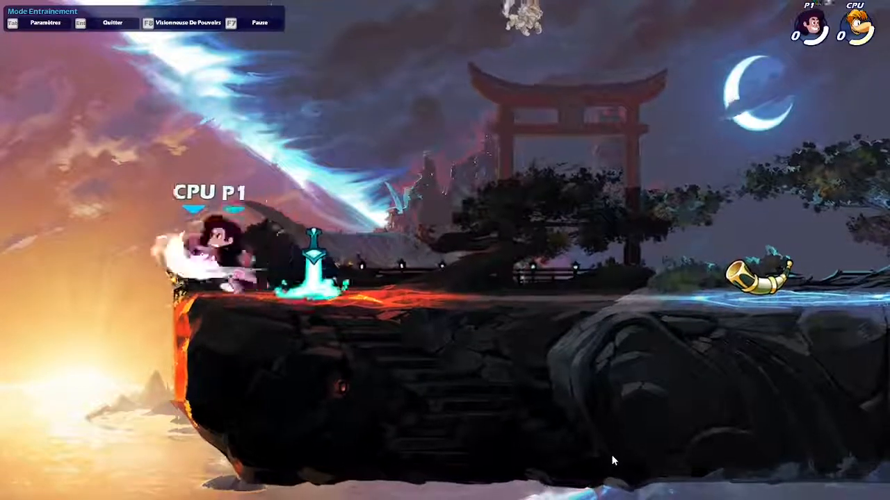
{"action": "key", "text": "Left"}
{"action": "key", "text": "space"}
{"action": "key", "text": "space"}
{"action": "key", "text": "Right"}
{"action": "key", "text": "c"}
{"action": "key", "text": "c"}
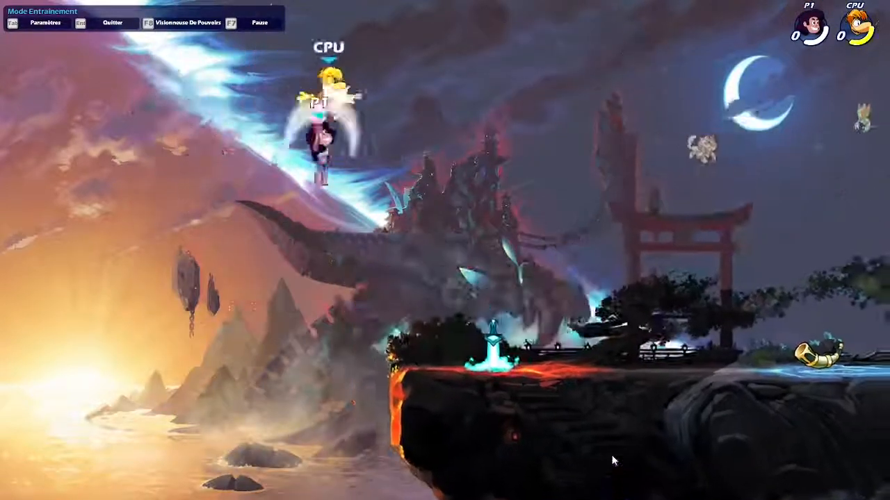
{"action": "key", "text": "Right"}
{"action": "key", "text": "Right"}
{"action": "key", "text": "Left"}
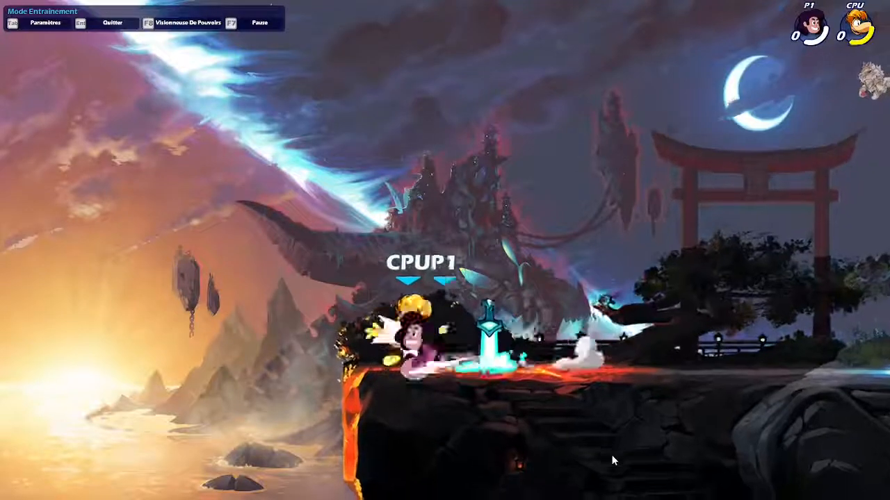
{"action": "key", "text": "space"}
{"action": "key", "text": "space"}
{"action": "key", "text": "c"}
{"action": "key", "text": "Right"}
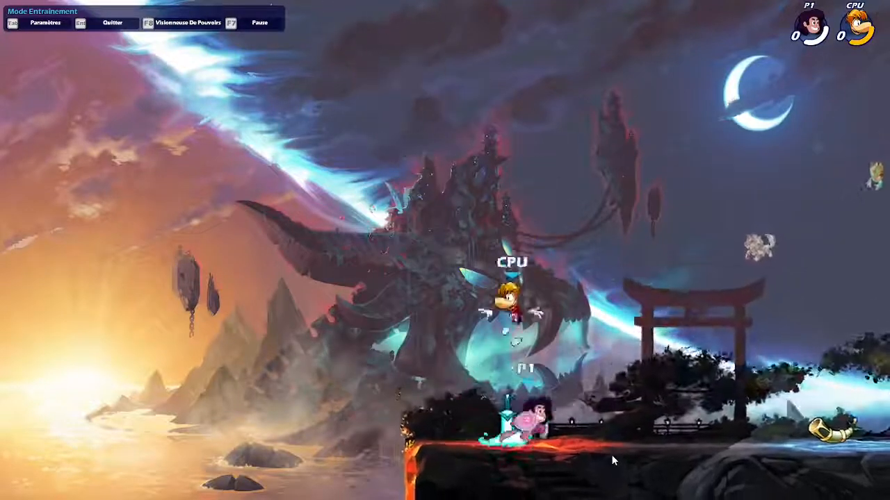
{"action": "key", "text": "Left"}
{"action": "key", "text": "c"}
{"action": "key", "text": "space"}
{"action": "key", "text": "space"}
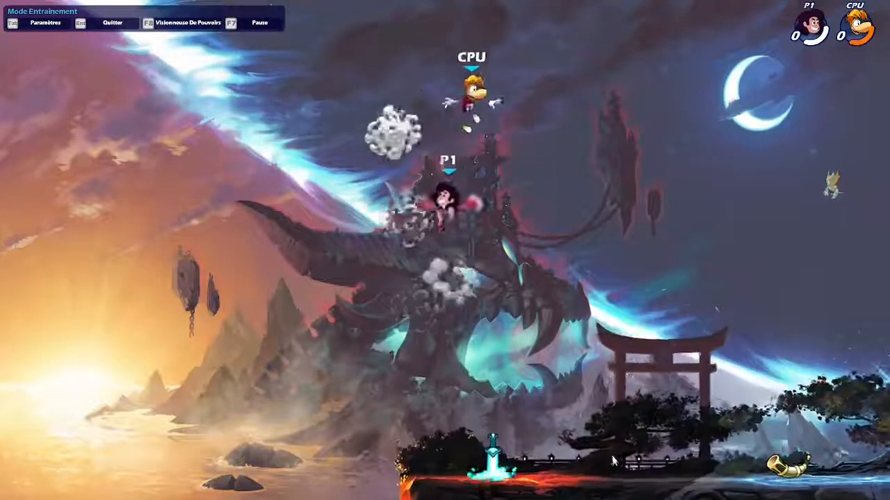
{"action": "key", "text": "Right"}
{"action": "key", "text": "Left"}
{"action": "key", "text": "space"}
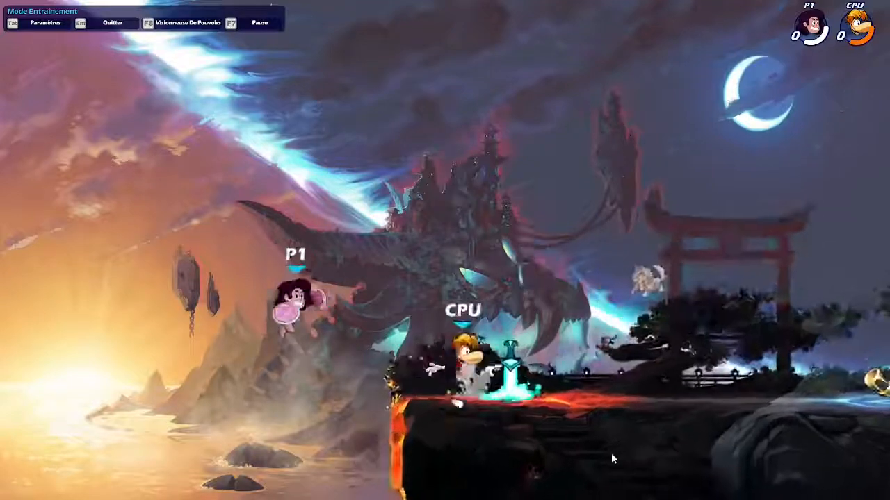
{"action": "key", "text": "space"}
{"action": "key", "text": "Right"}
{"action": "key", "text": "c"}
{"action": "key", "text": "space"}
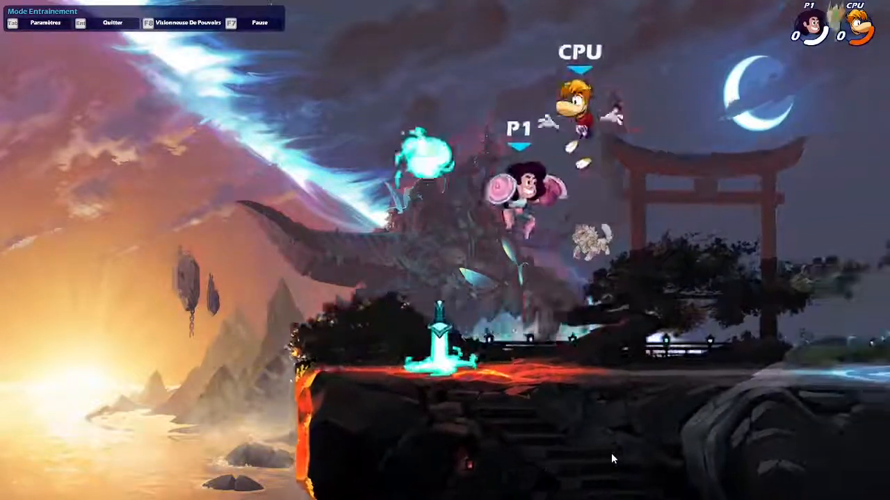